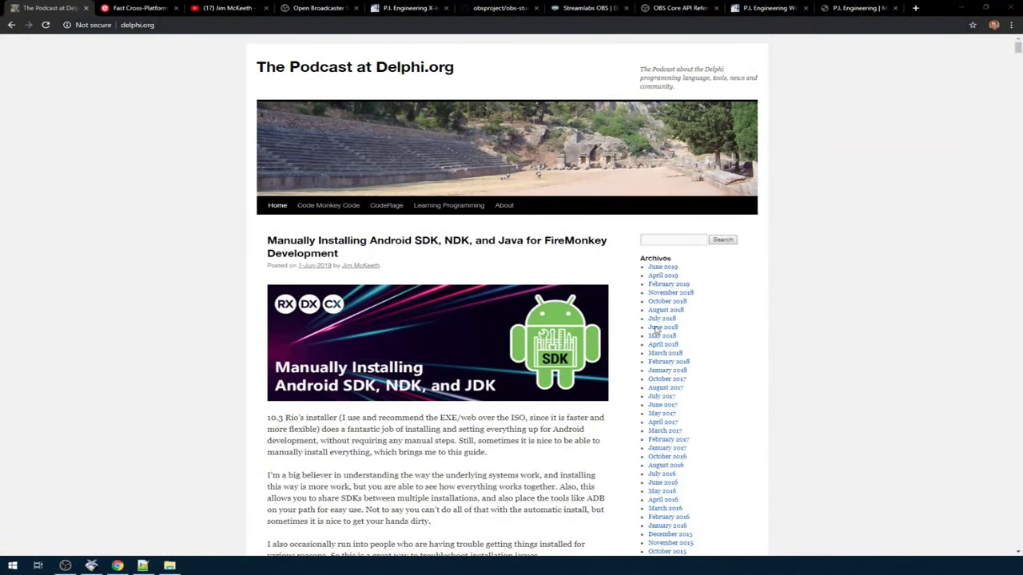
Browse the Embarcadero, YouTube, OBS, X-keys XK-24 product and obs-studio GitHub tabs in Chrome
{"action": "left_click", "coordinate": [141, 8]}
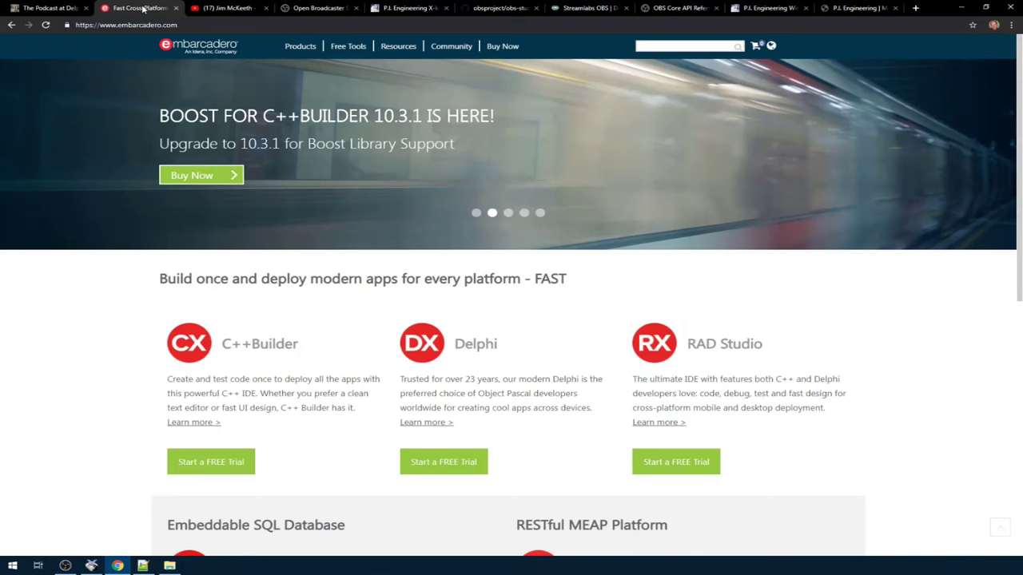
{"action": "left_click", "coordinate": [212, 9]}
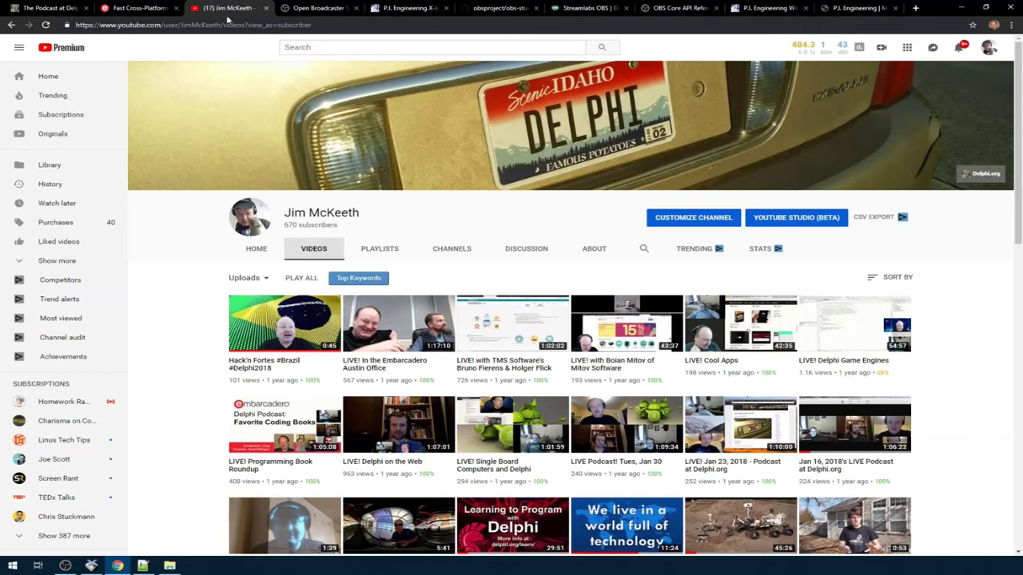
{"action": "left_click", "coordinate": [314, 10]}
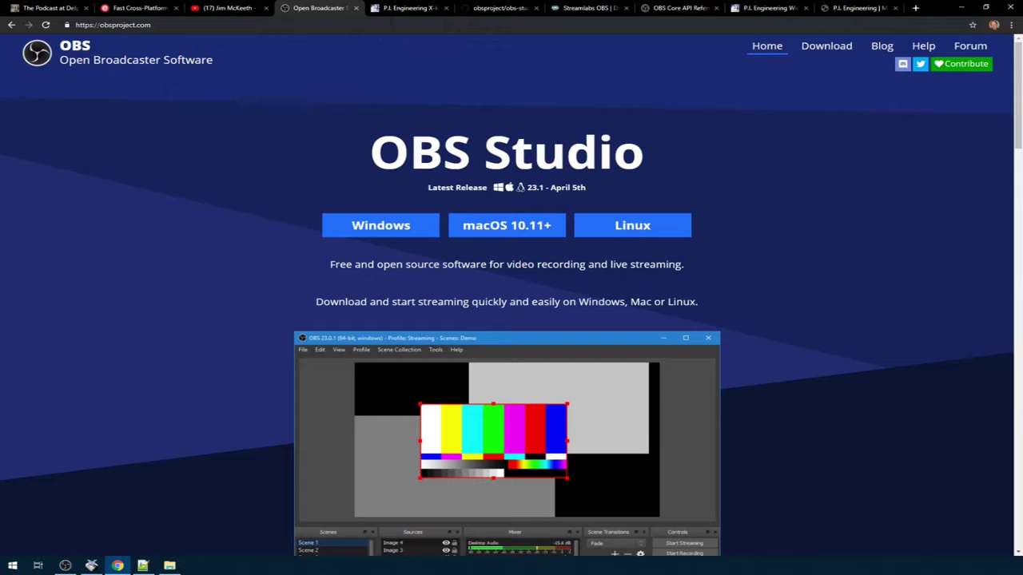
{"action": "left_click", "coordinate": [405, 9]}
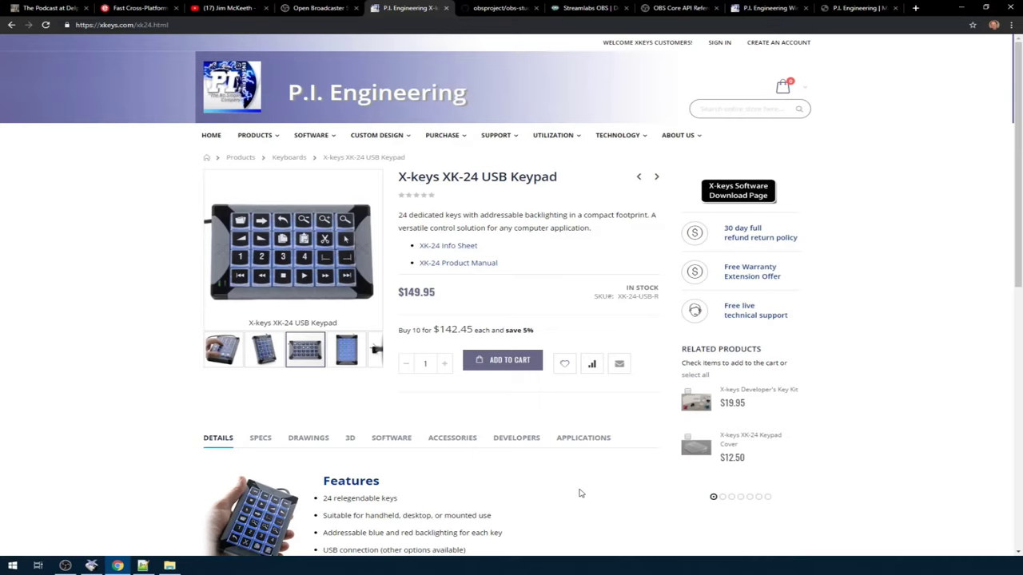
{"action": "left_click", "coordinate": [489, 10]}
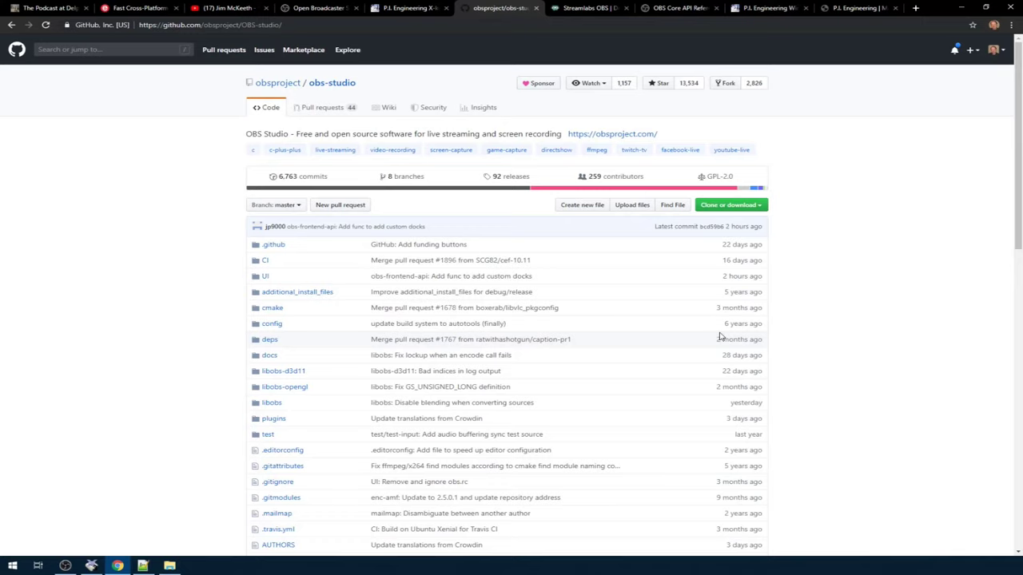
Browse the OBS Core API, Streamlabs and X-keys Windows SDK tabs, then minimize Chrome
{"action": "left_click", "coordinate": [681, 8]}
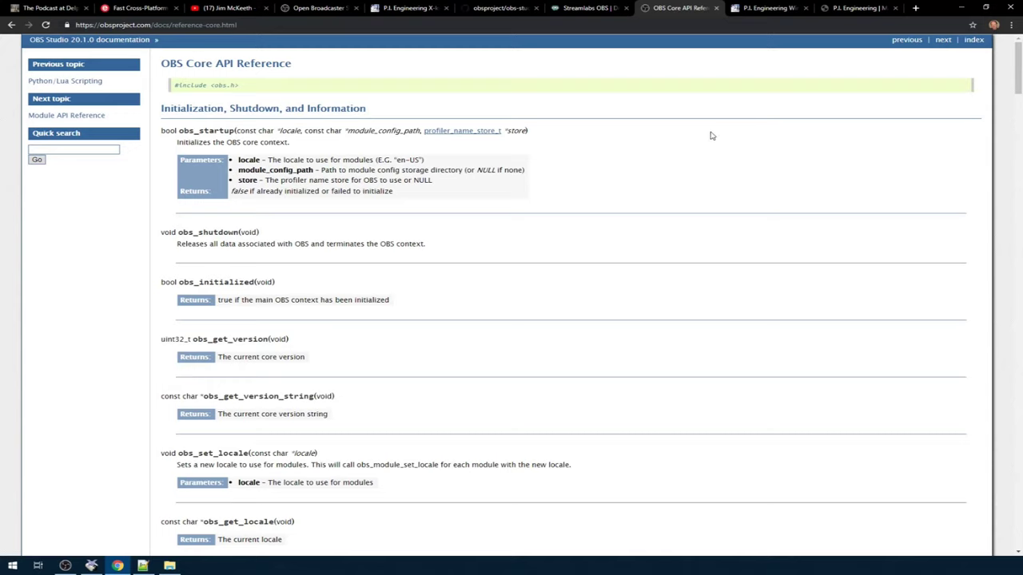
{"action": "left_click", "coordinate": [612, 14]}
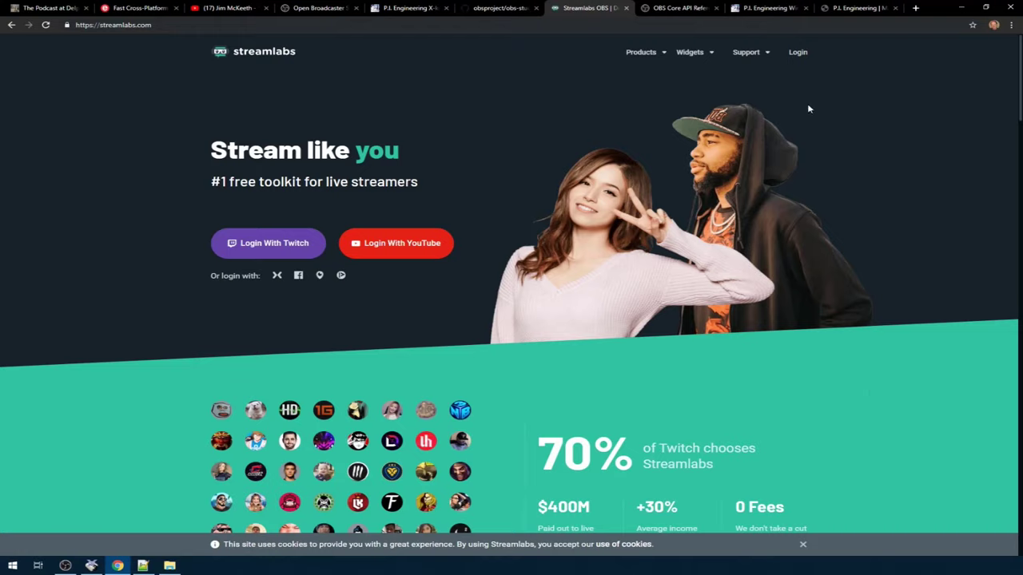
{"action": "left_click", "coordinate": [758, 10]}
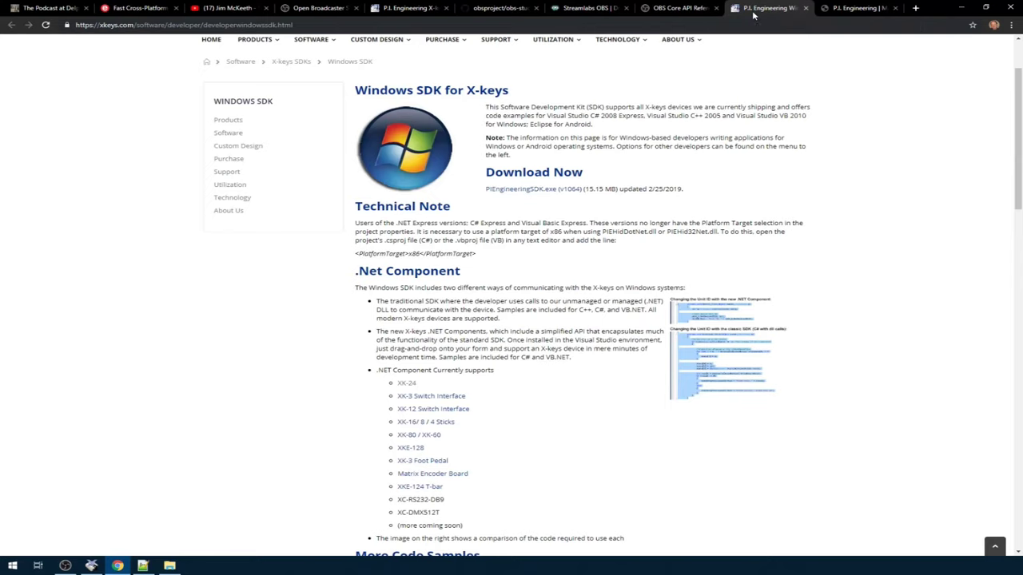
{"action": "scroll", "coordinate": [748, 102], "scroll_direction": "up", "scroll_amount": 1}
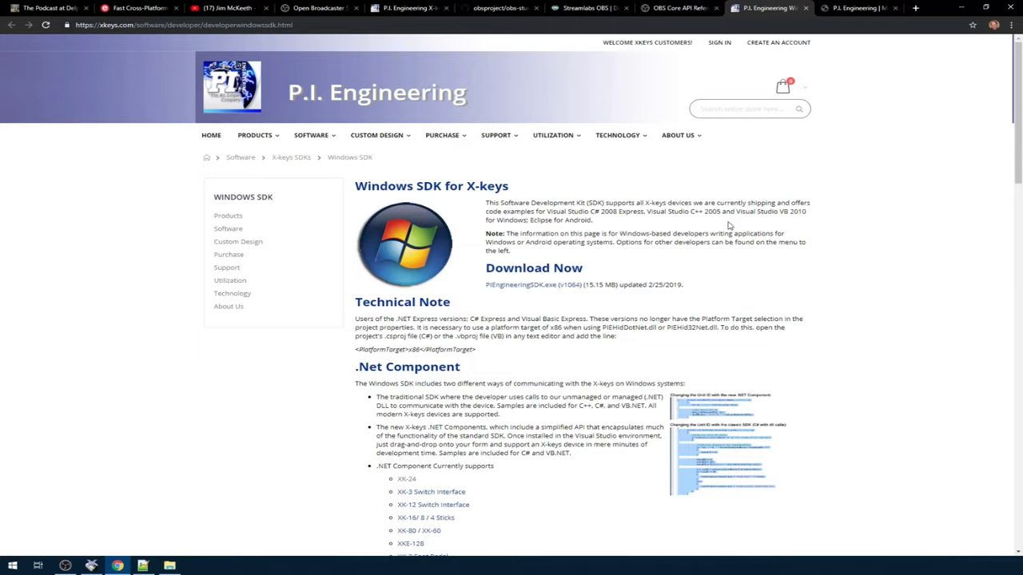
{"action": "left_click", "coordinate": [960, 8]}
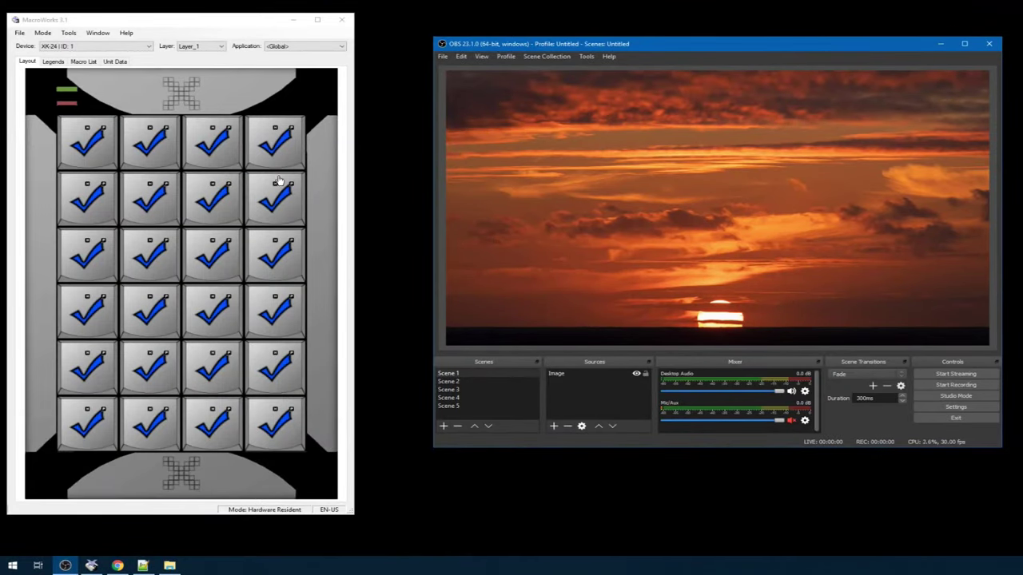
Review button 019's macro events, which send F19 with Left Ctrl, and close it unchanged
{"action": "double_click", "coordinate": [269, 137]}
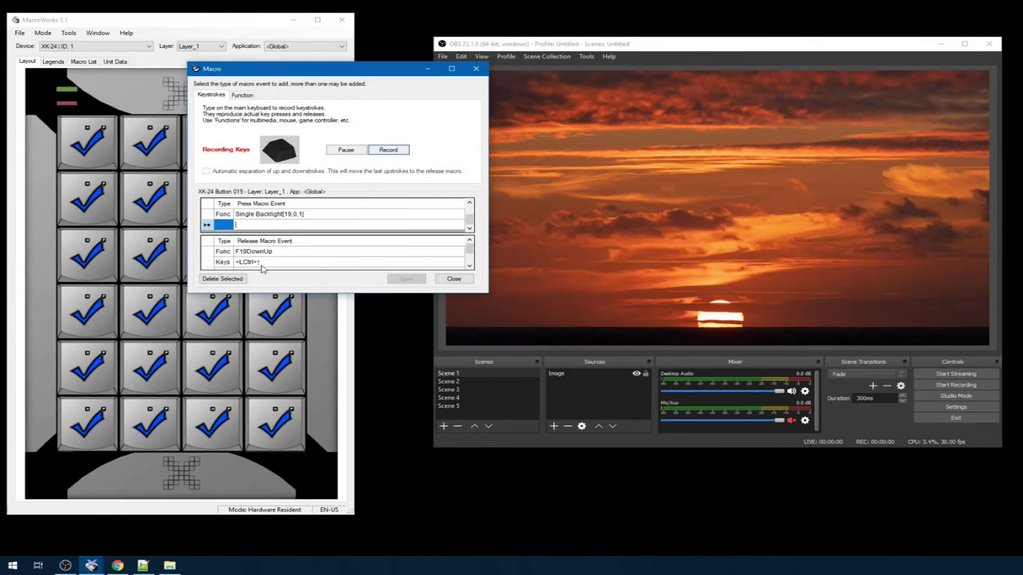
{"action": "left_click", "coordinate": [470, 204]}
{"action": "left_click", "coordinate": [469, 204]}
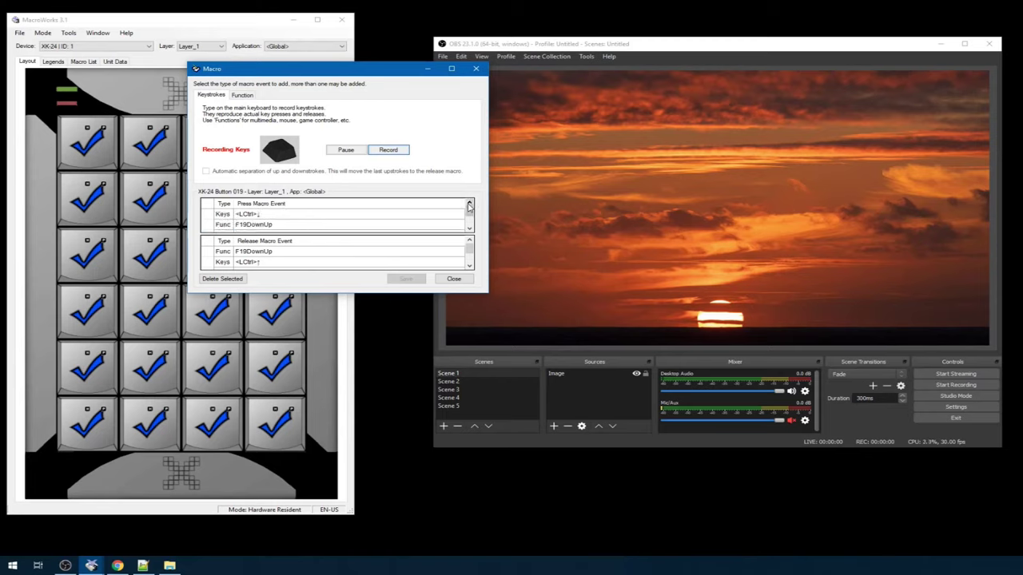
{"action": "left_click", "coordinate": [450, 279]}
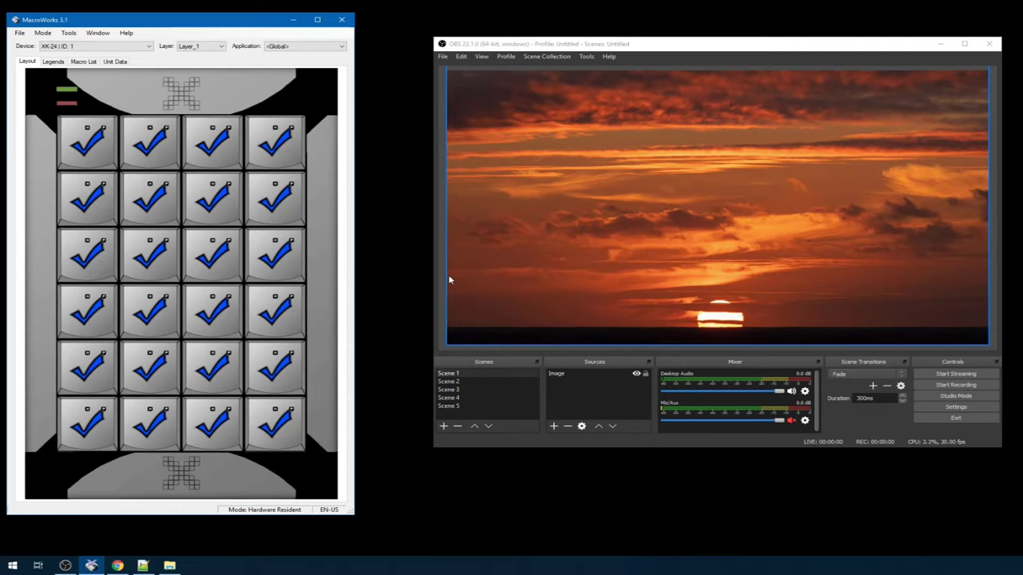
{"action": "left_click", "coordinate": [450, 60]}
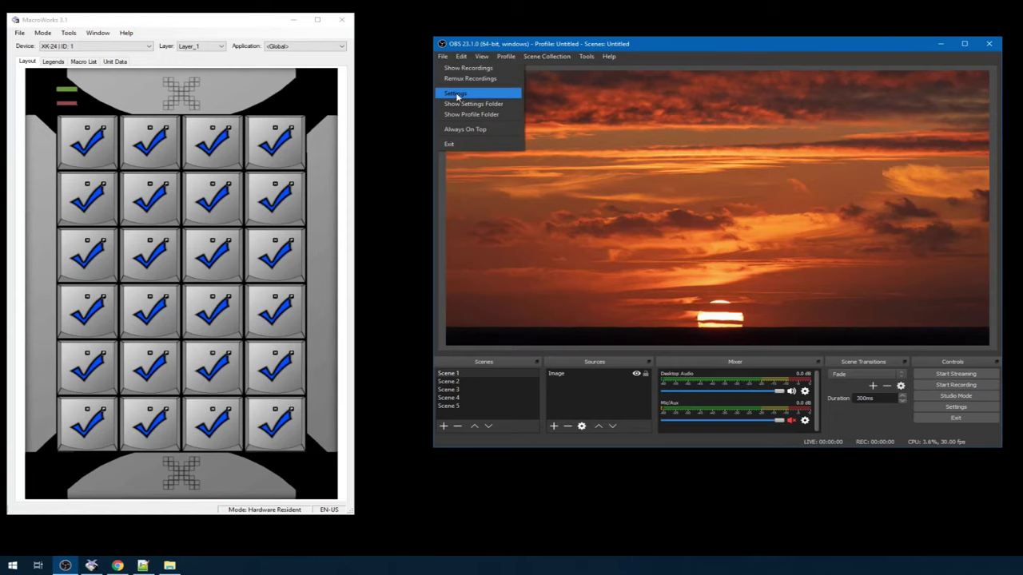
{"action": "left_click", "coordinate": [456, 94]}
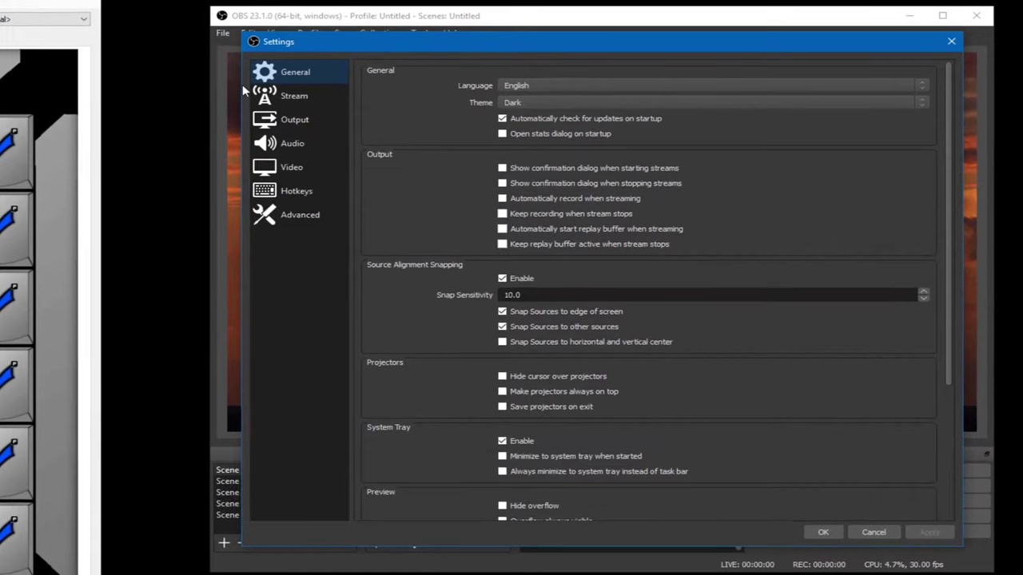
{"action": "left_click", "coordinate": [281, 192]}
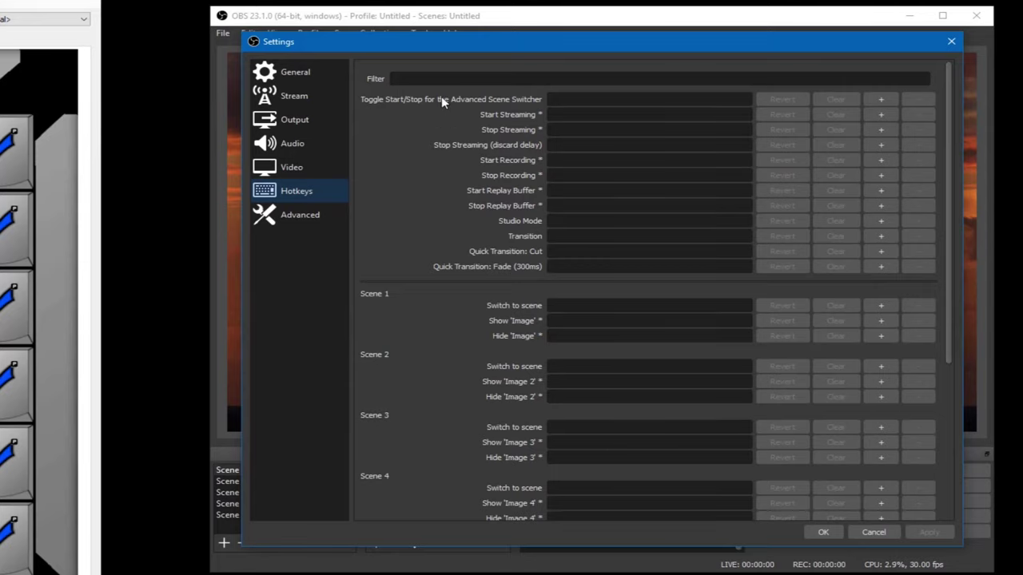
{"action": "left_click_drag", "start_coordinate": [431, 42], "coordinate": [496, 37]}
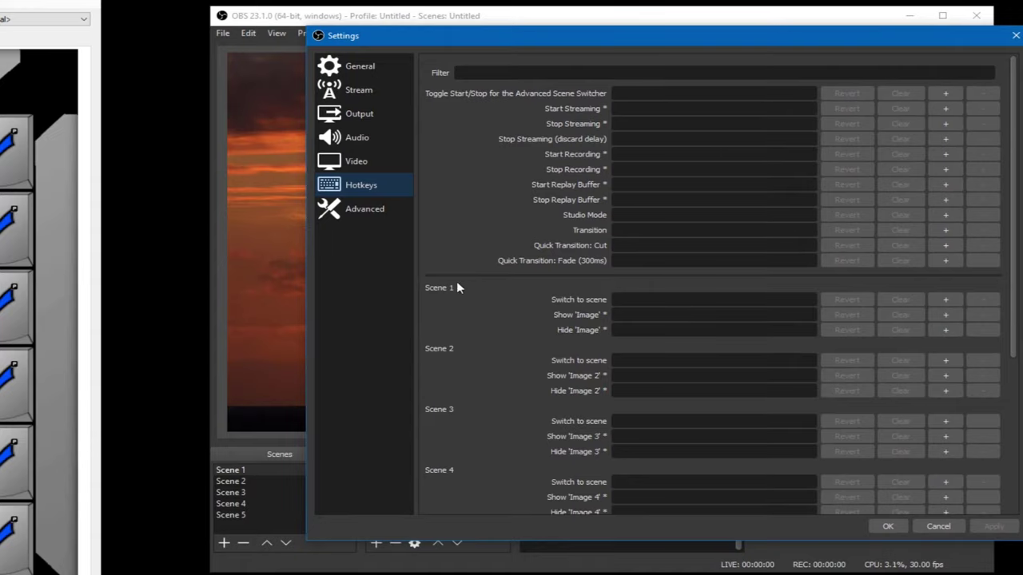
{"action": "scroll", "coordinate": [492, 421], "scroll_direction": "down", "scroll_amount": 3}
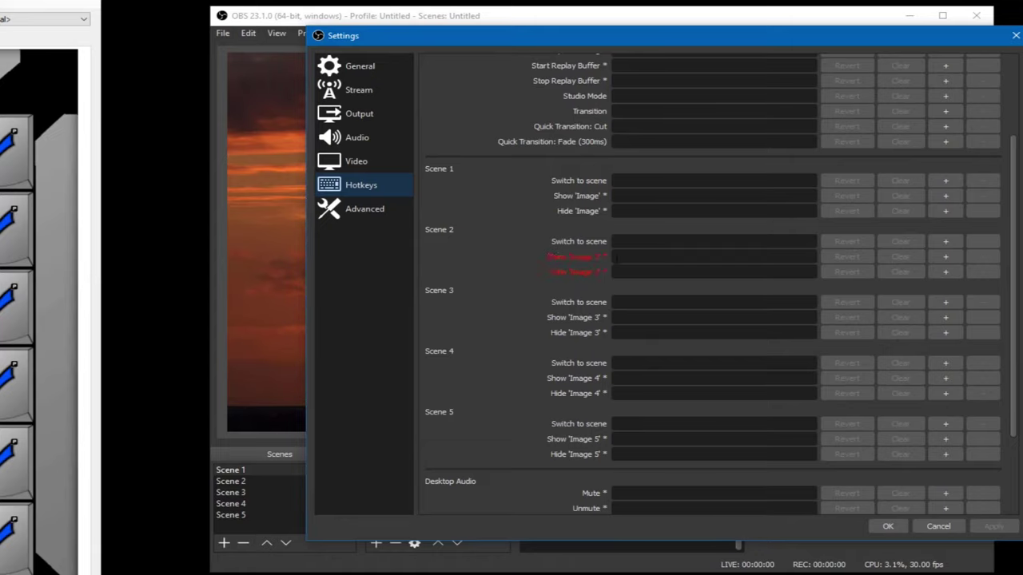
{"action": "left_click_drag", "start_coordinate": [473, 37], "coordinate": [722, 101]}
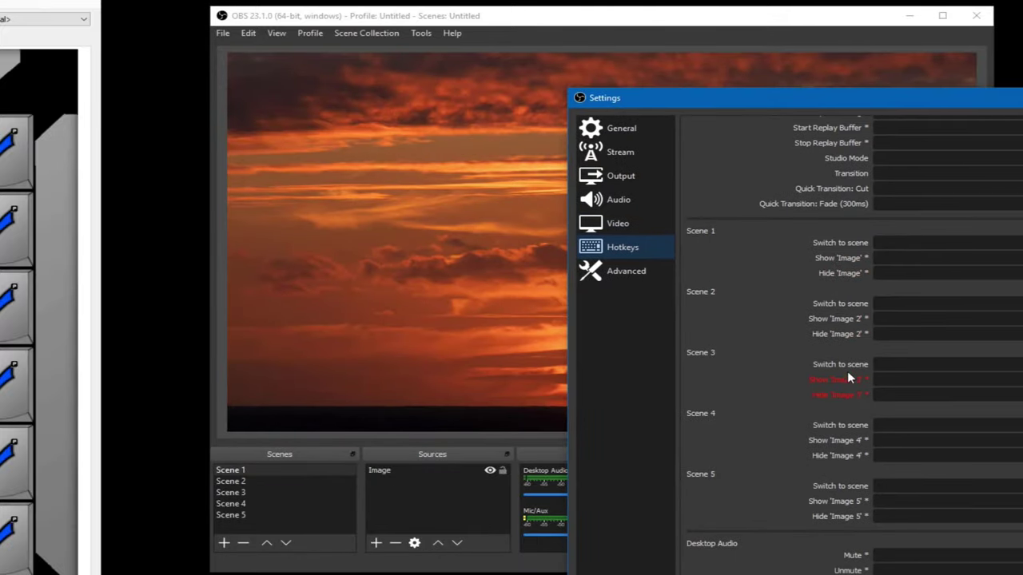
{"action": "left_click_drag", "start_coordinate": [850, 102], "coordinate": [541, 44]}
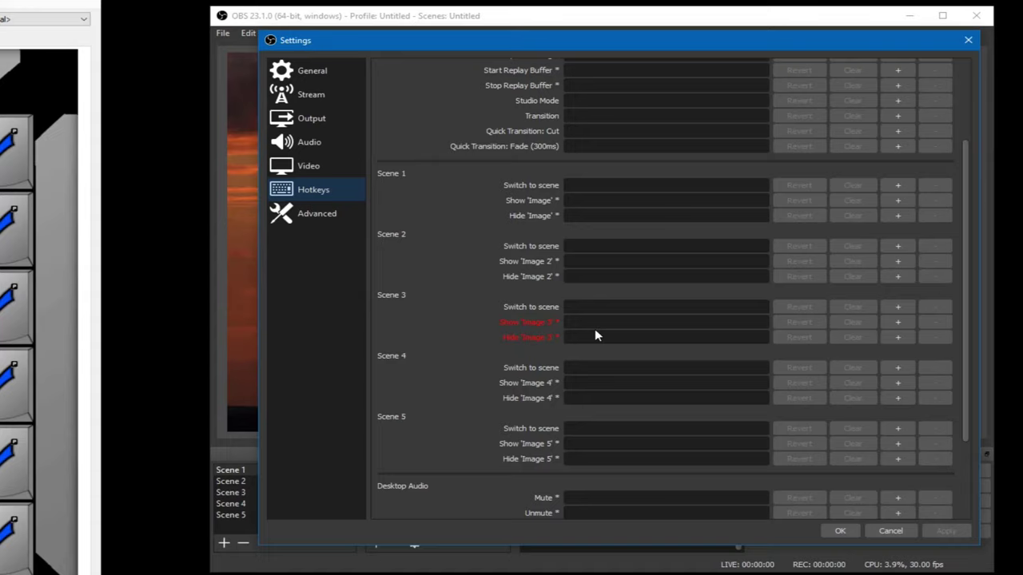
{"action": "left_click", "coordinate": [900, 534]}
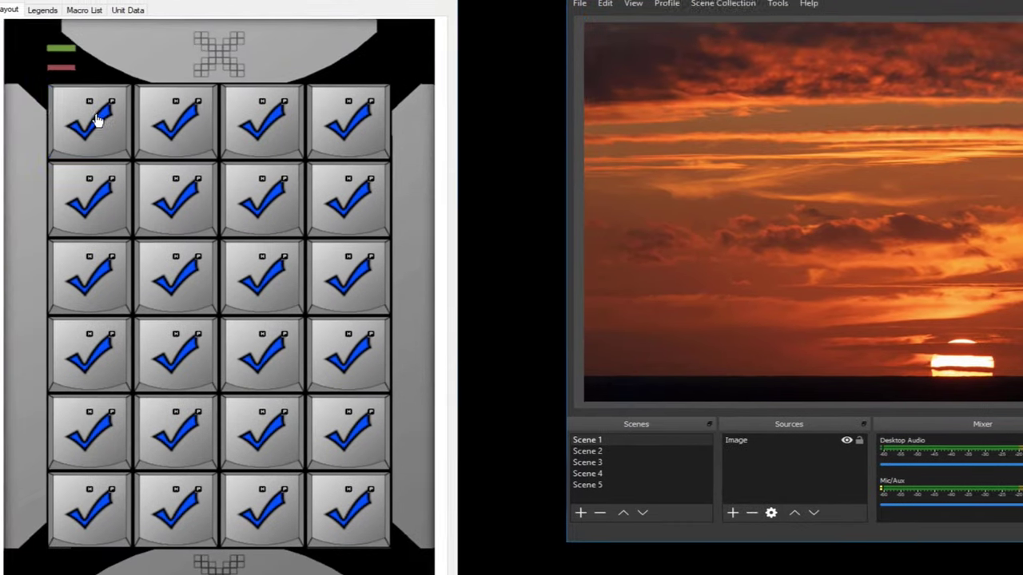
{"action": "left_click", "coordinate": [128, 117]}
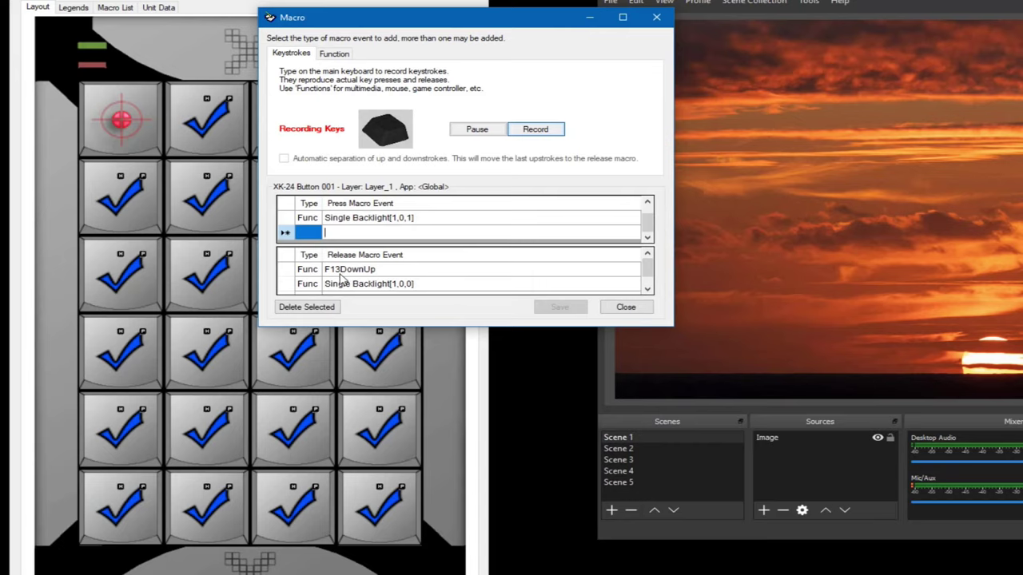
{"action": "left_click", "coordinate": [647, 291]}
{"action": "left_click", "coordinate": [648, 254]}
{"action": "left_click", "coordinate": [647, 203]}
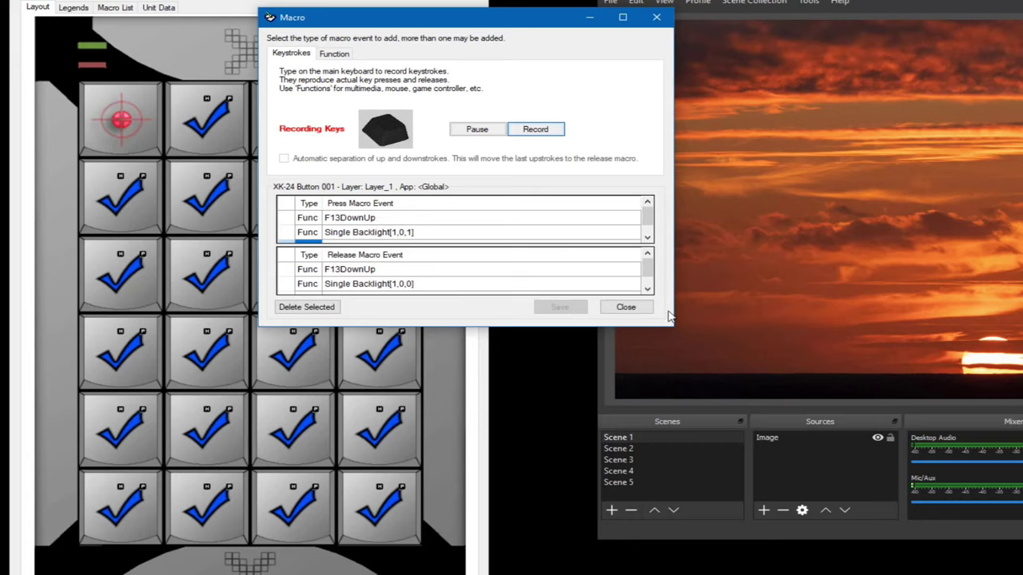
{"action": "left_click_drag", "start_coordinate": [676, 320], "coordinate": [686, 395]}
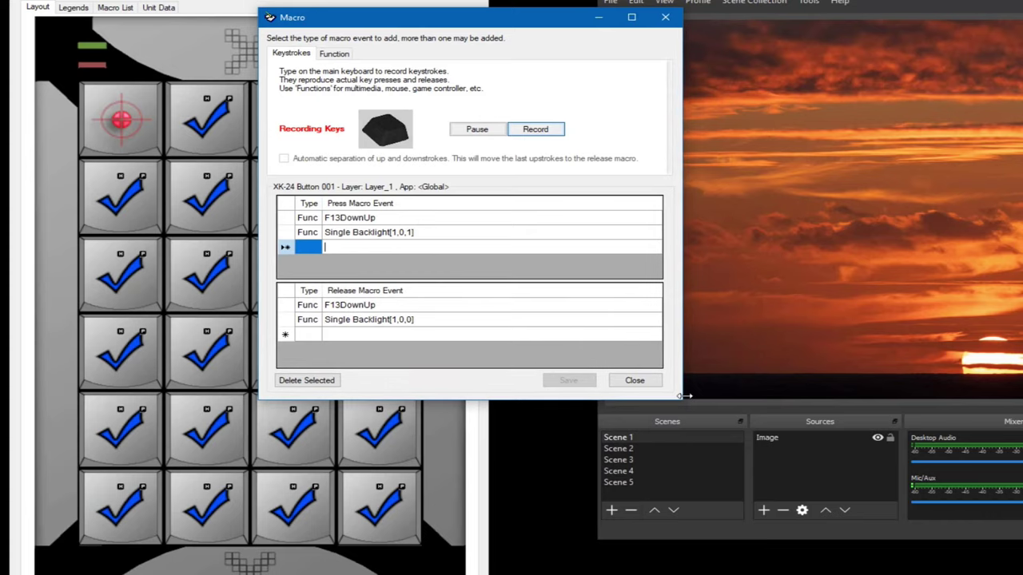
{"action": "left_click", "coordinate": [635, 381]}
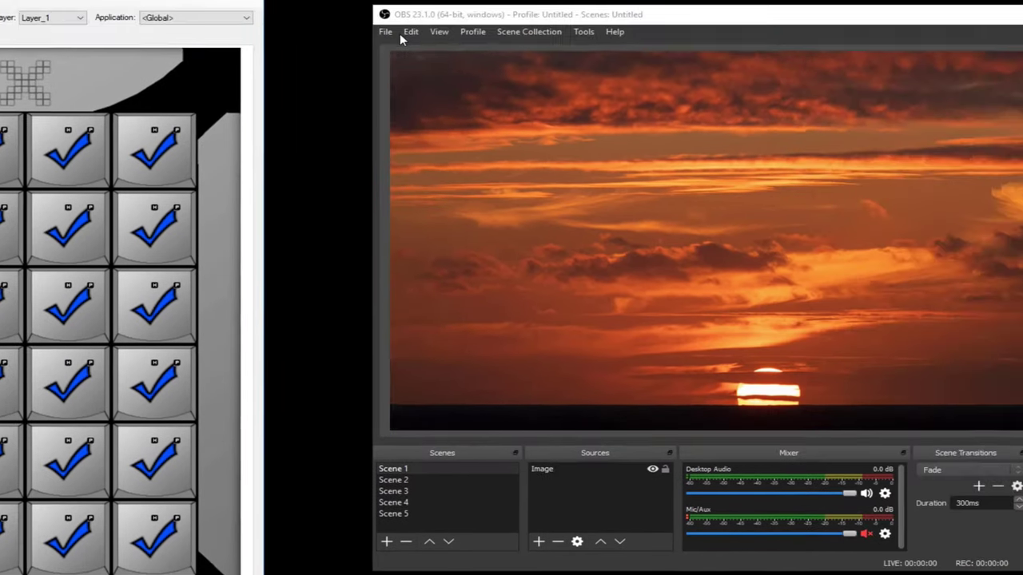
{"action": "left_click", "coordinate": [385, 31]}
In OBS Hotkeys settings, bind F13 and F14 to switching to Scenes 1 and 2
{"action": "left_click", "coordinate": [398, 81]}
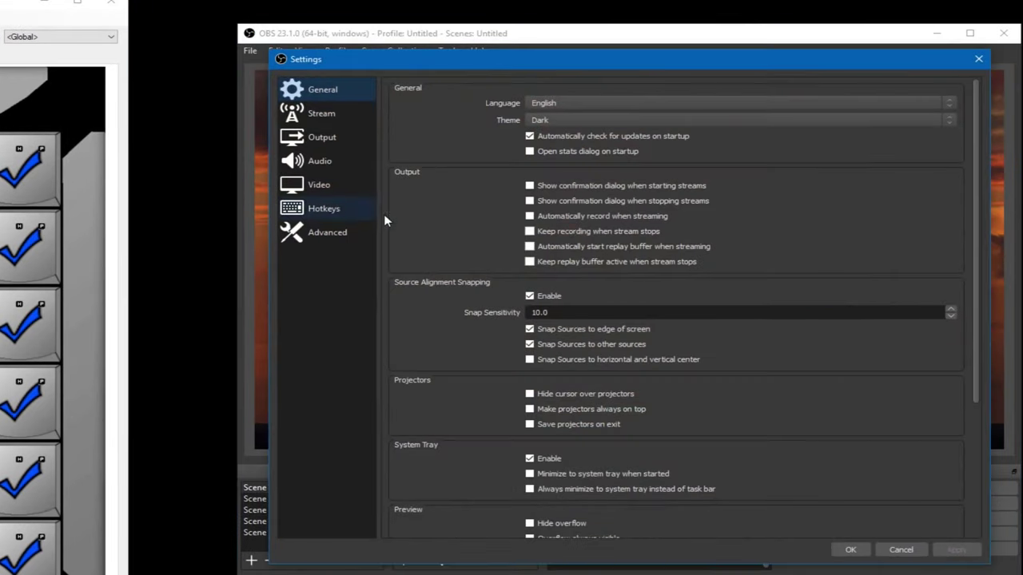
{"action": "left_click", "coordinate": [337, 208]}
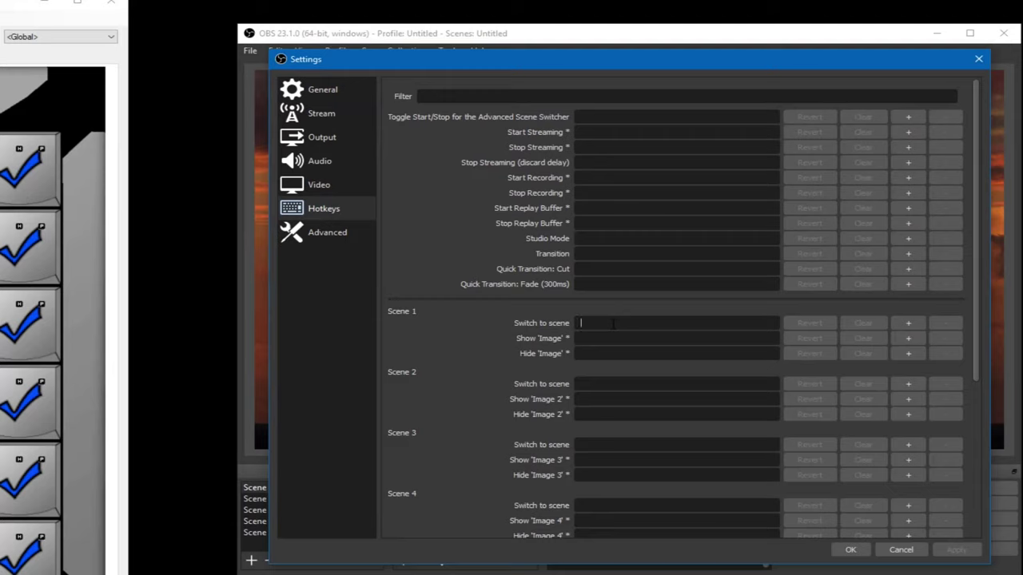
{"action": "left_click", "coordinate": [613, 324]}
{"action": "key", "text": "F13"}
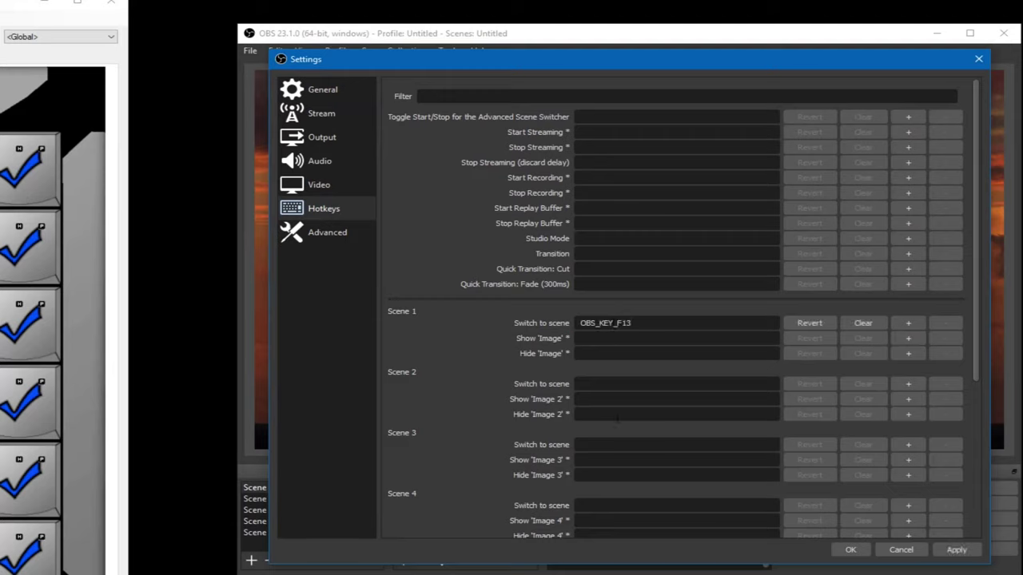
{"action": "key", "text": "F14"}
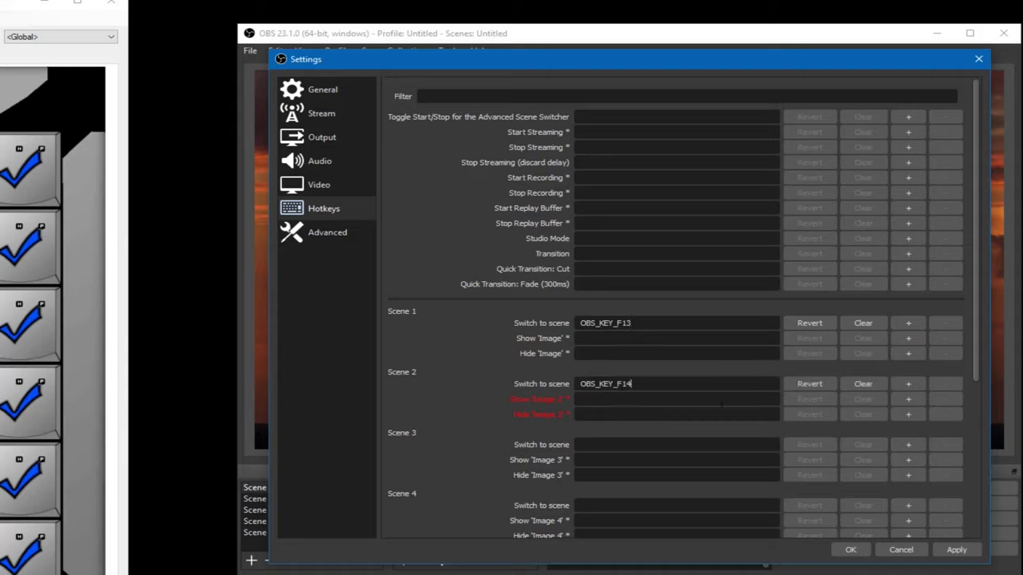
Bind F15, F16 and F17 to Scenes 3, 4 and 5, then save the settings
{"action": "left_click", "coordinate": [639, 443]}
{"action": "key", "text": "F15"}
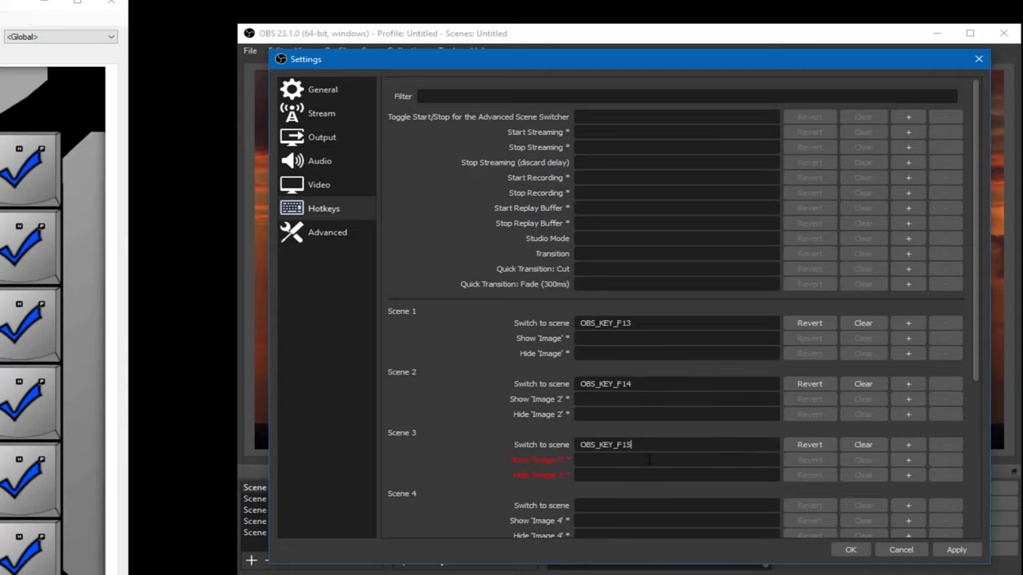
{"action": "scroll", "coordinate": [632, 438], "scroll_direction": "down", "scroll_amount": 2}
{"action": "left_click", "coordinate": [615, 429]}
{"action": "key", "text": "F16"}
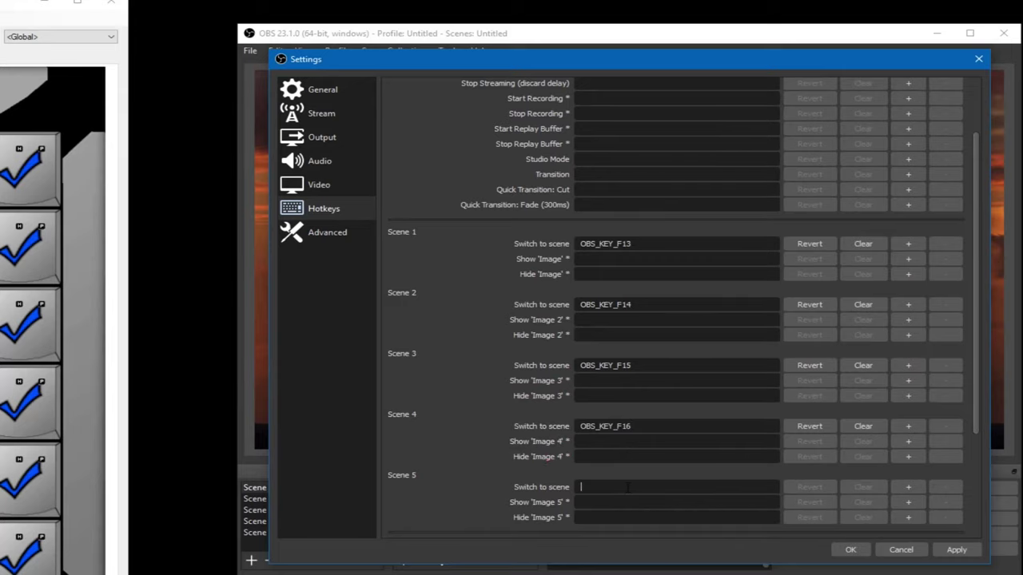
{"action": "key", "text": "F17"}
{"action": "scroll", "coordinate": [628, 488], "scroll_direction": "down", "scroll_amount": 2}
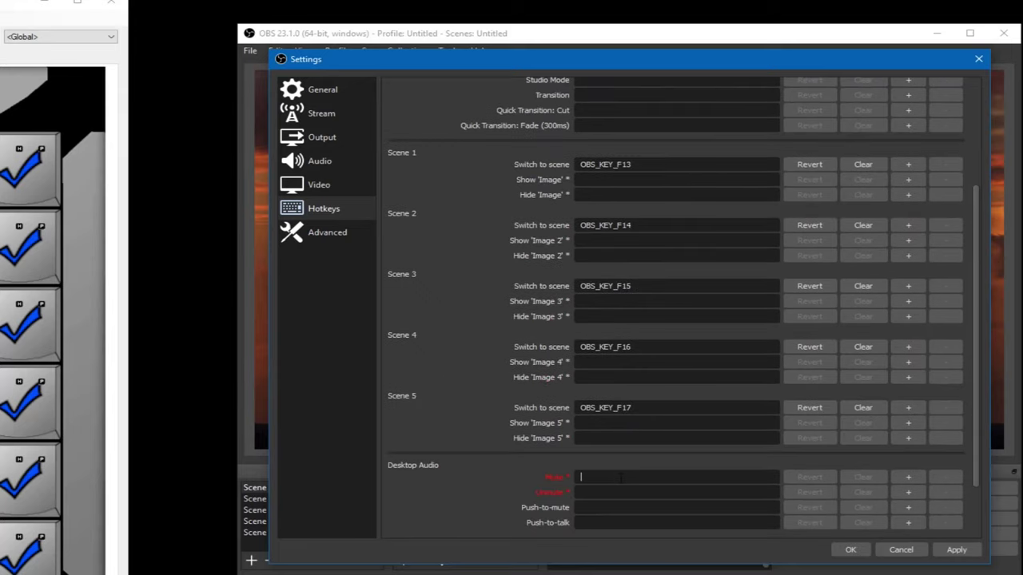
{"action": "scroll", "coordinate": [621, 477], "scroll_direction": "down", "scroll_amount": 2}
{"action": "left_click", "coordinate": [850, 551]}
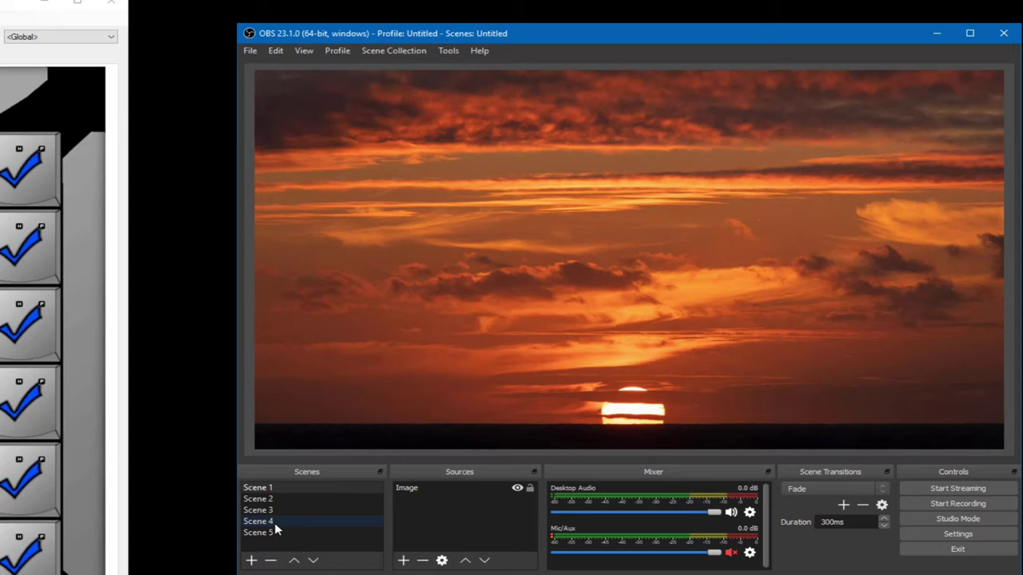
Test the new scene hotkeys, stepping through Scene 4 and ending on Scene 5
{"action": "key", "text": "2"}
{"action": "key", "text": "3"}
{"action": "left_click", "coordinate": [274, 523]}
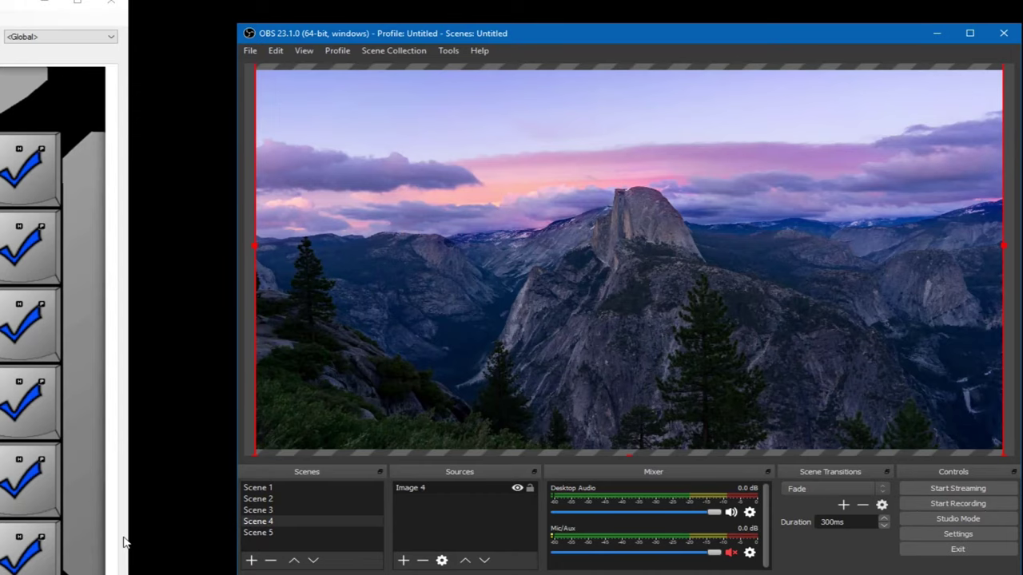
{"action": "key", "text": "5"}
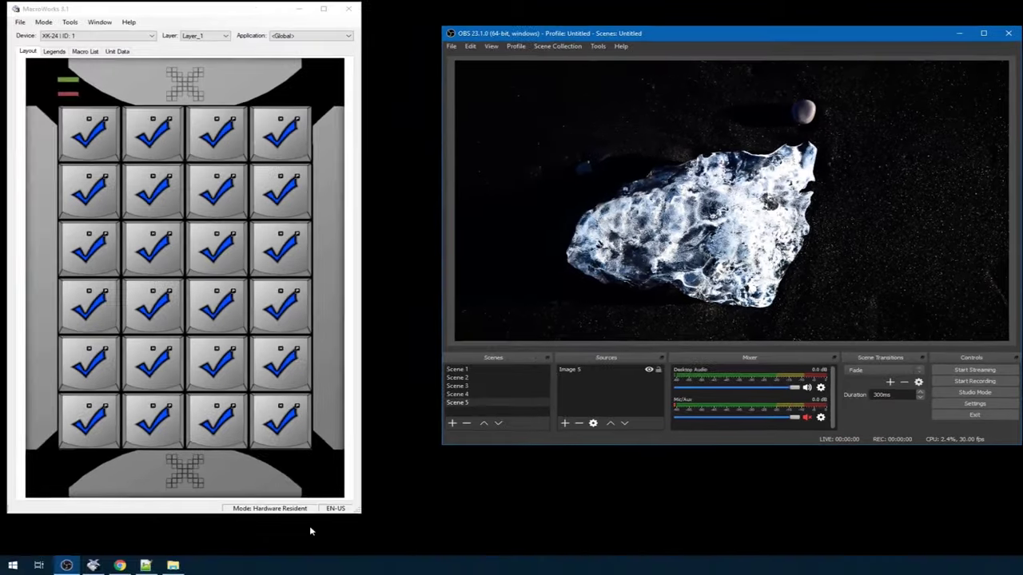
{"action": "left_click", "coordinate": [121, 566]}
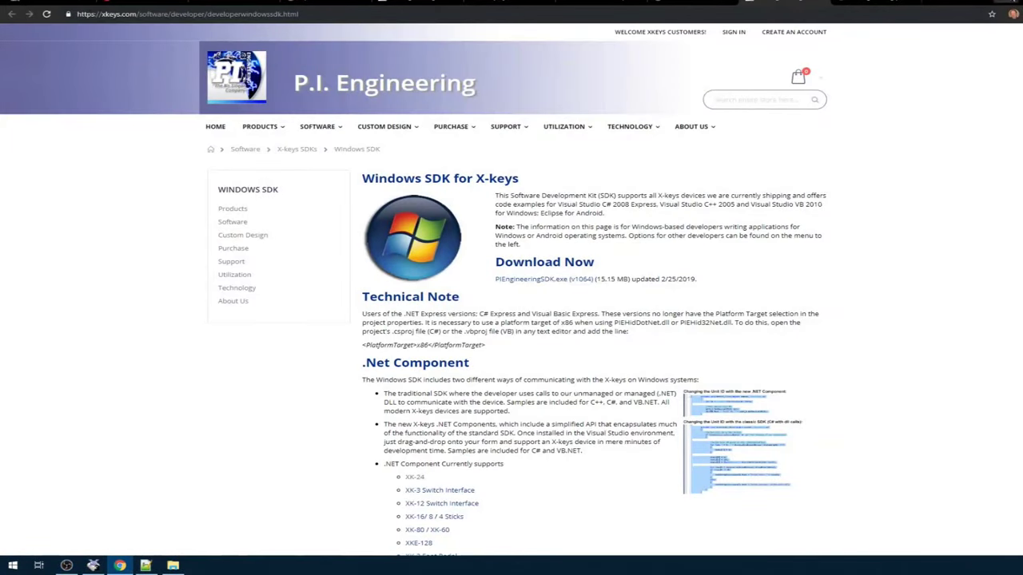
Restore Chrome and shrink it into a narrow top-left window beside OBS
{"action": "left_click", "coordinate": [987, 2]}
{"action": "left_click_drag", "start_coordinate": [647, 18], "coordinate": [500, 6]}
{"action": "left_click_drag", "start_coordinate": [593, 58], "coordinate": [362, 88]}
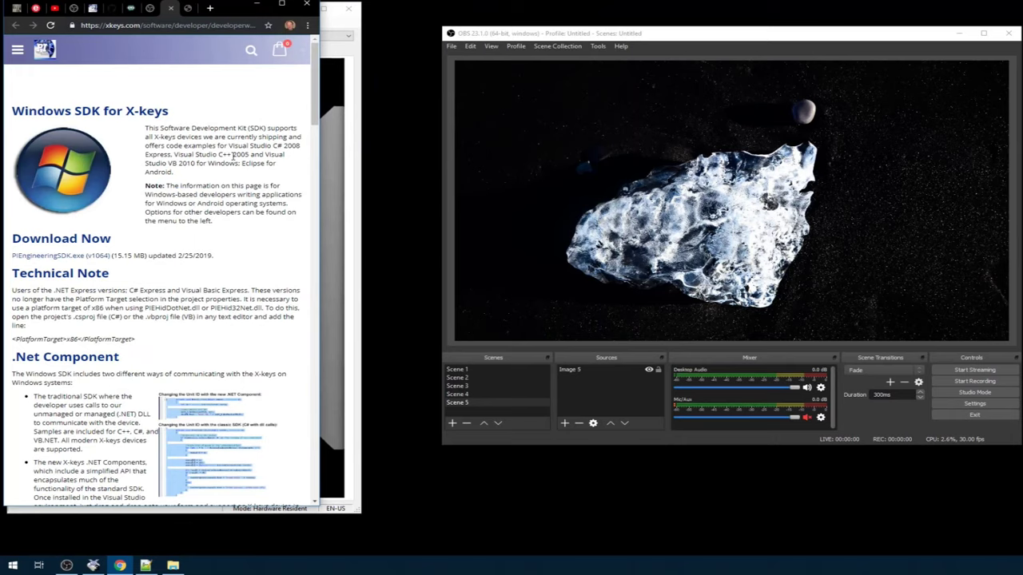
Switch OBS scenes back and forth from the keypad buttons, then minimize Chrome
{"action": "key", "text": "F1"}
{"action": "key", "text": "F2"}
{"action": "key", "text": "F3"}
{"action": "key", "text": "F4"}
{"action": "key", "text": "F3"}
{"action": "key", "text": "F2"}
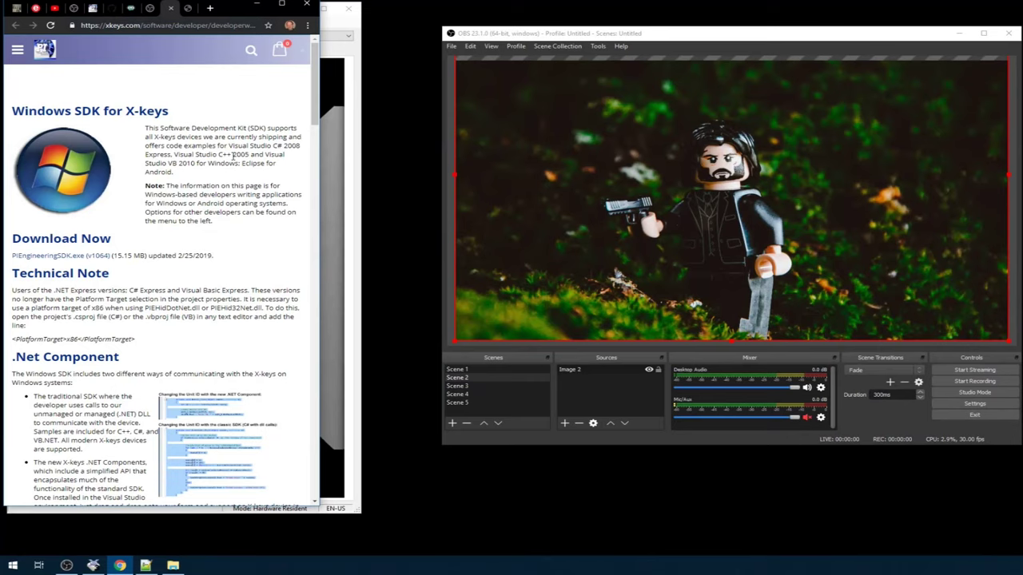
{"action": "key", "text": "F3"}
{"action": "key", "text": "F2"}
{"action": "key", "text": "F3"}
{"action": "key", "text": "F4"}
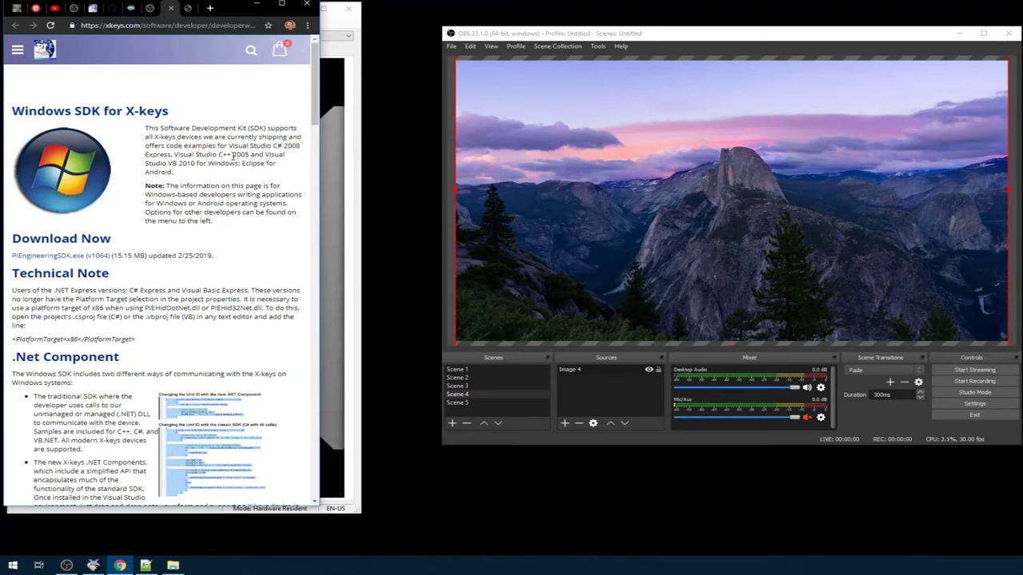
{"action": "left_click", "coordinate": [256, 4]}
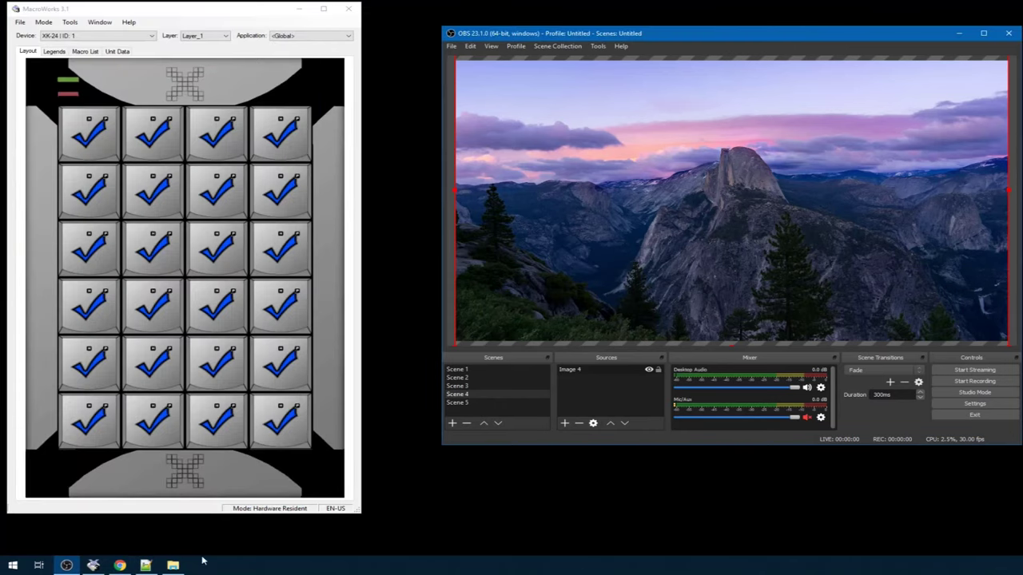
Bring the Notepad++ window with obs.mw3 forward and move it up and left
{"action": "left_click", "coordinate": [145, 565]}
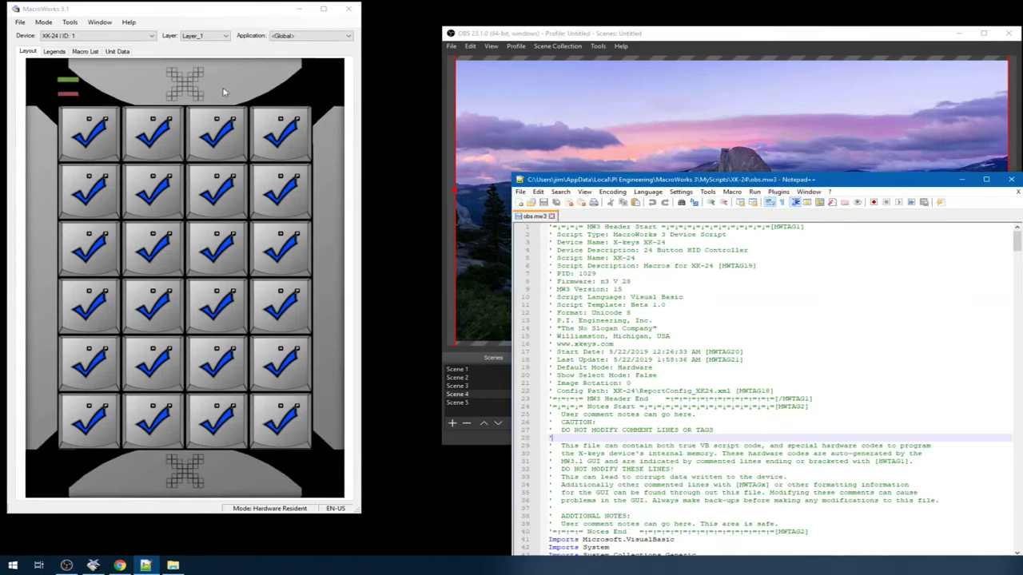
{"action": "left_click", "coordinate": [20, 22]}
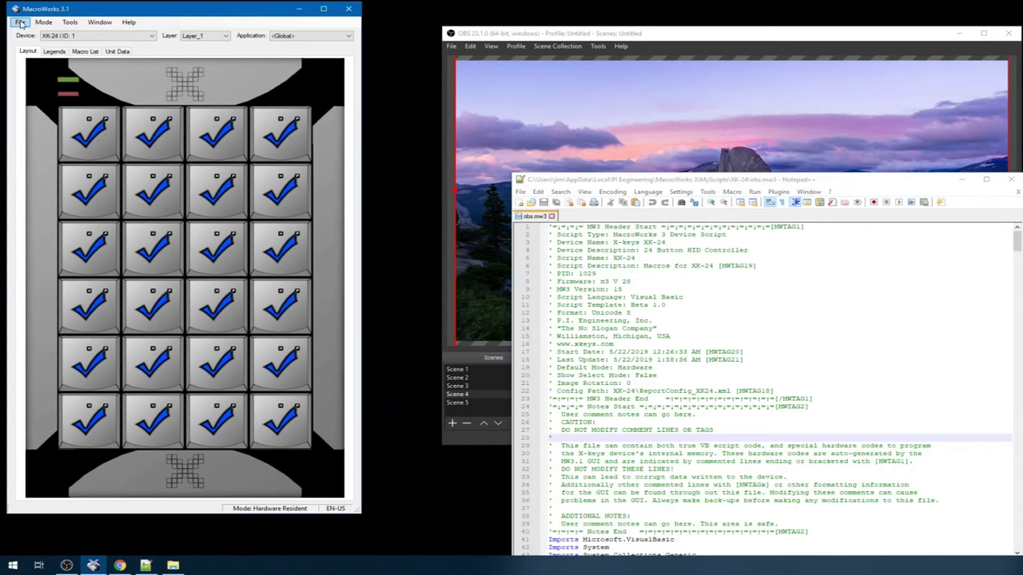
{"action": "left_click", "coordinate": [19, 22]}
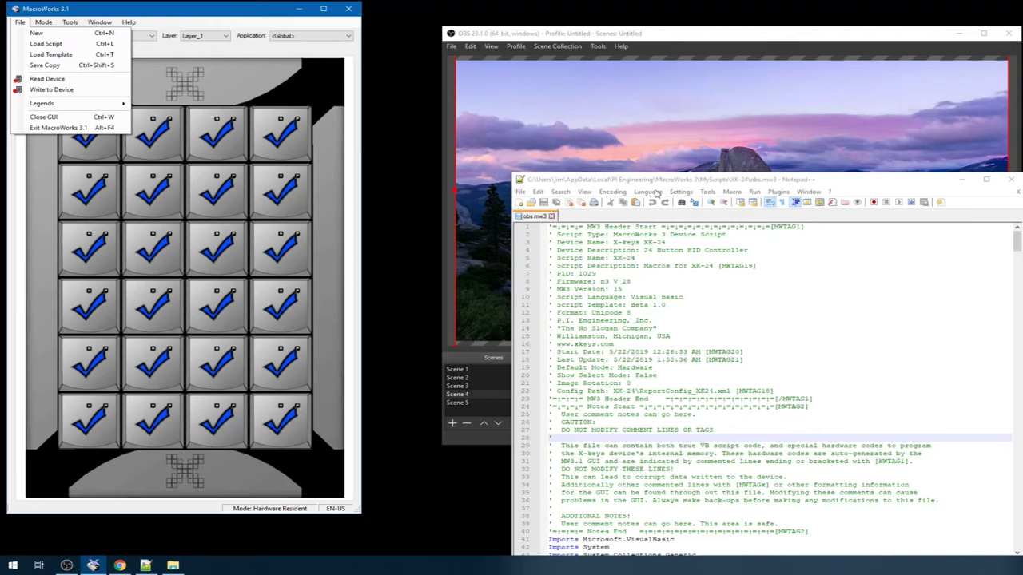
{"action": "left_click_drag", "start_coordinate": [663, 182], "coordinate": [403, 72]}
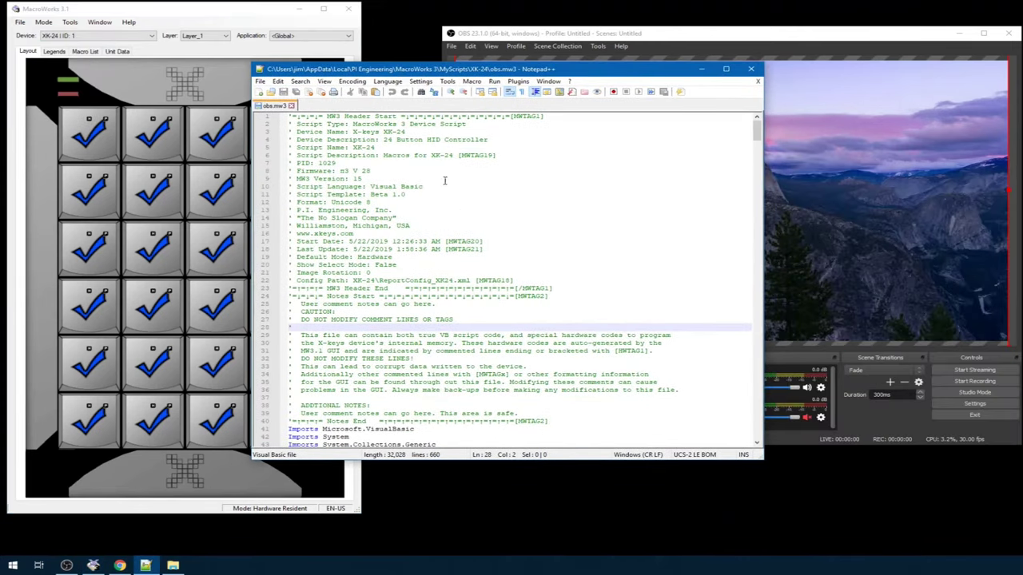
Scroll through obs.mw3's per-button Case blocks to Button 024 and highlight LCtrl
{"action": "scroll", "coordinate": [579, 401], "scroll_direction": "down", "scroll_amount": 16}
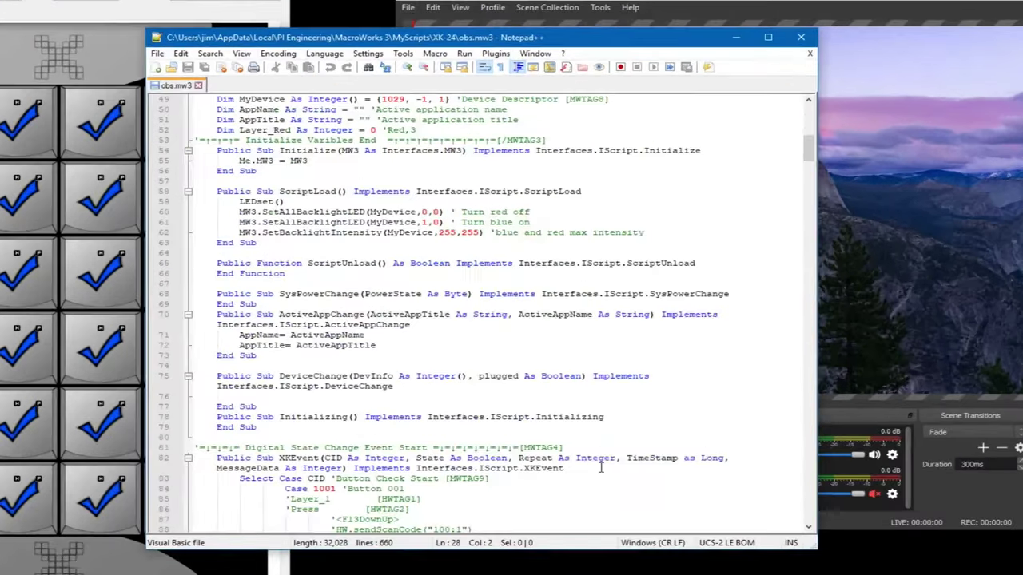
{"action": "scroll", "coordinate": [601, 480], "scroll_direction": "down", "scroll_amount": 20}
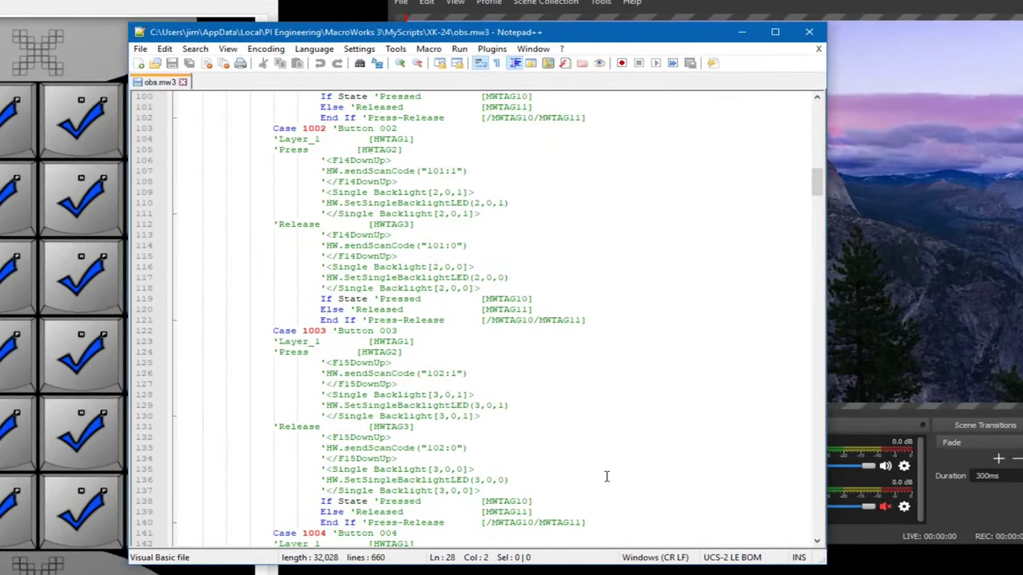
{"action": "scroll", "coordinate": [583, 486], "scroll_direction": "down", "scroll_amount": 5}
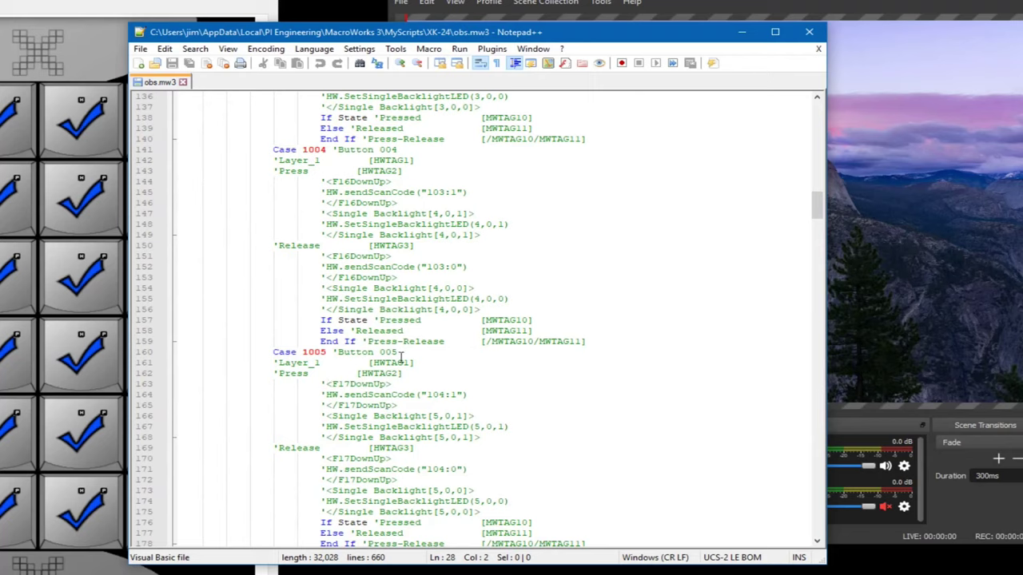
{"action": "left_click", "coordinate": [331, 256]}
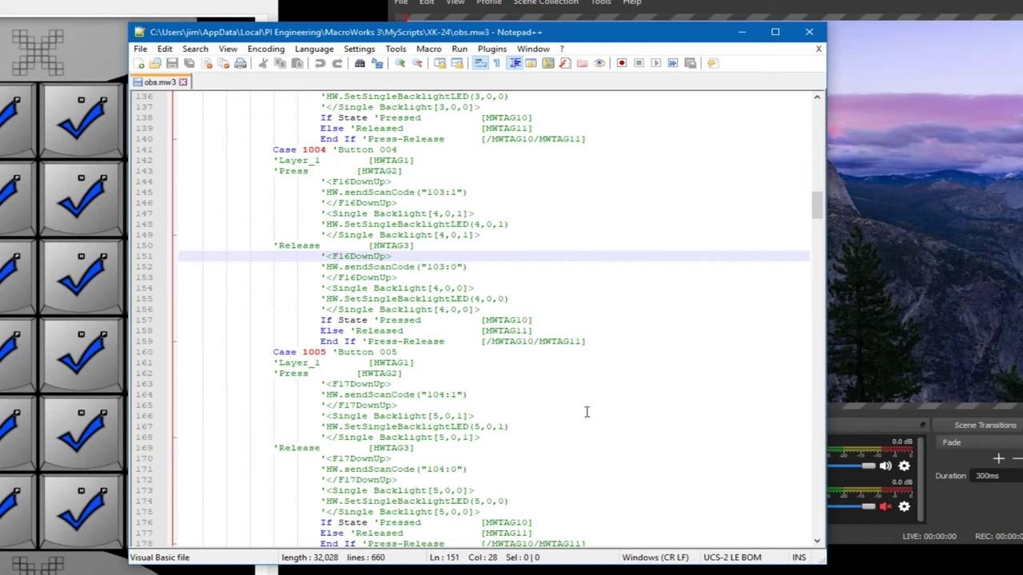
{"action": "left_click_drag", "start_coordinate": [816, 204], "coordinate": [797, 274]}
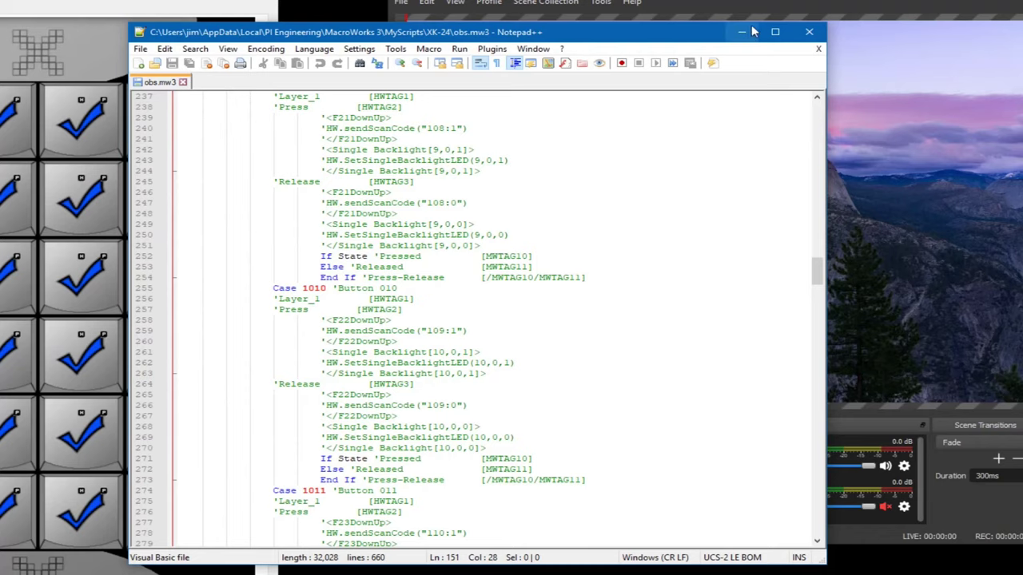
{"action": "left_click_drag", "start_coordinate": [812, 266], "coordinate": [793, 480]}
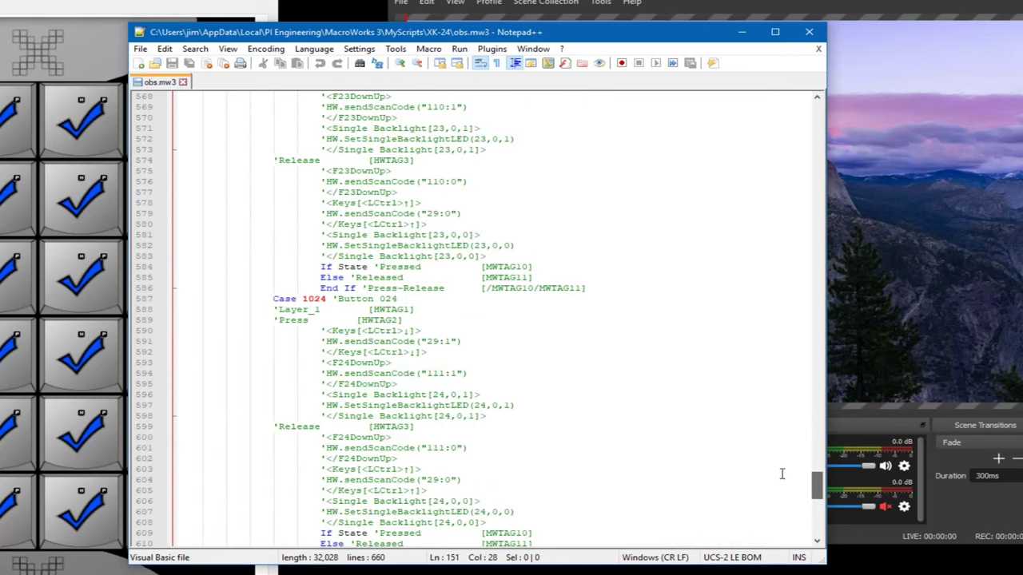
{"action": "double_click", "coordinate": [377, 331]}
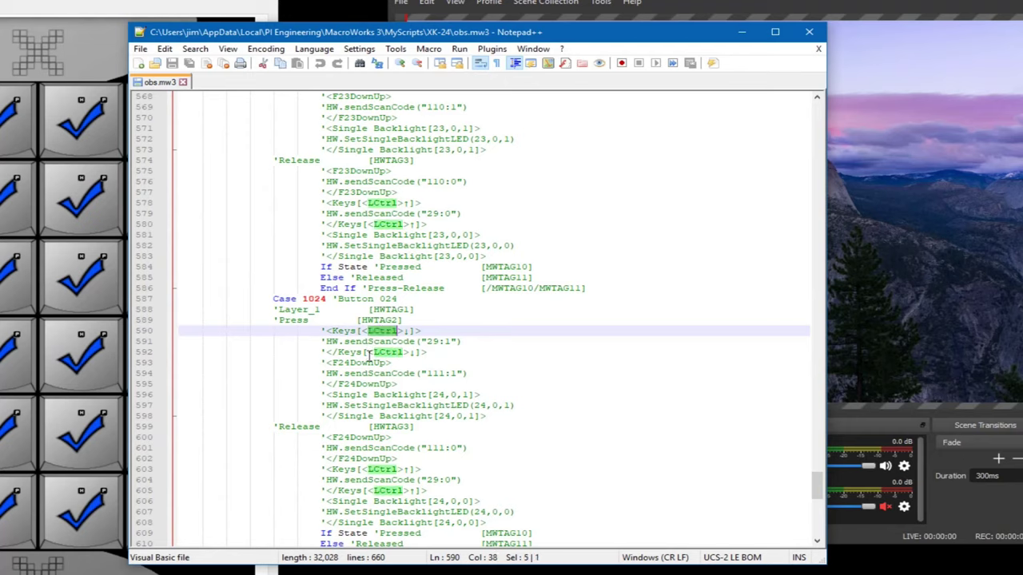
Highlight the F24DownUp occurrences in the script, then minimize Notepad++
{"action": "double_click", "coordinate": [350, 364]}
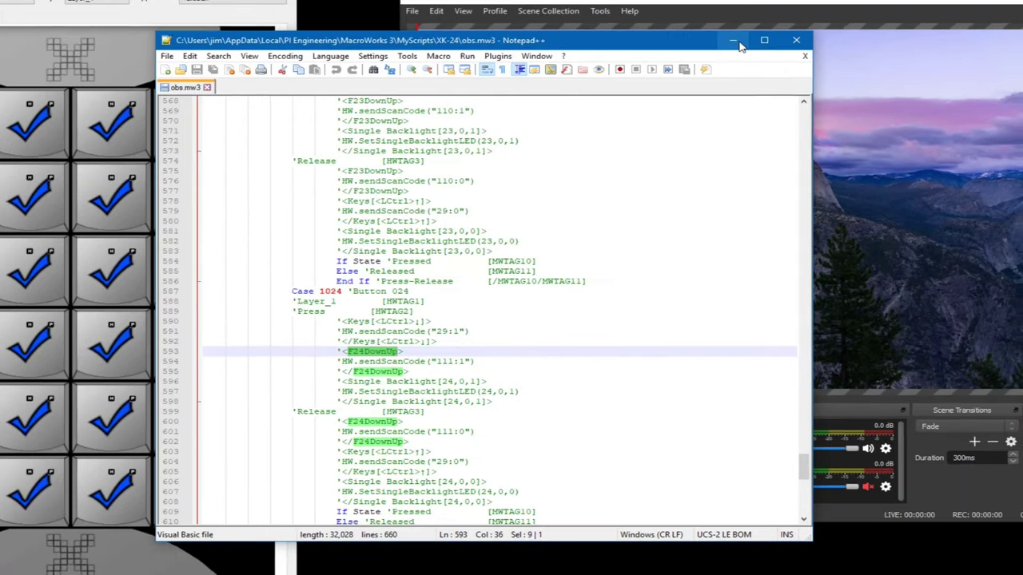
{"action": "left_click", "coordinate": [742, 32]}
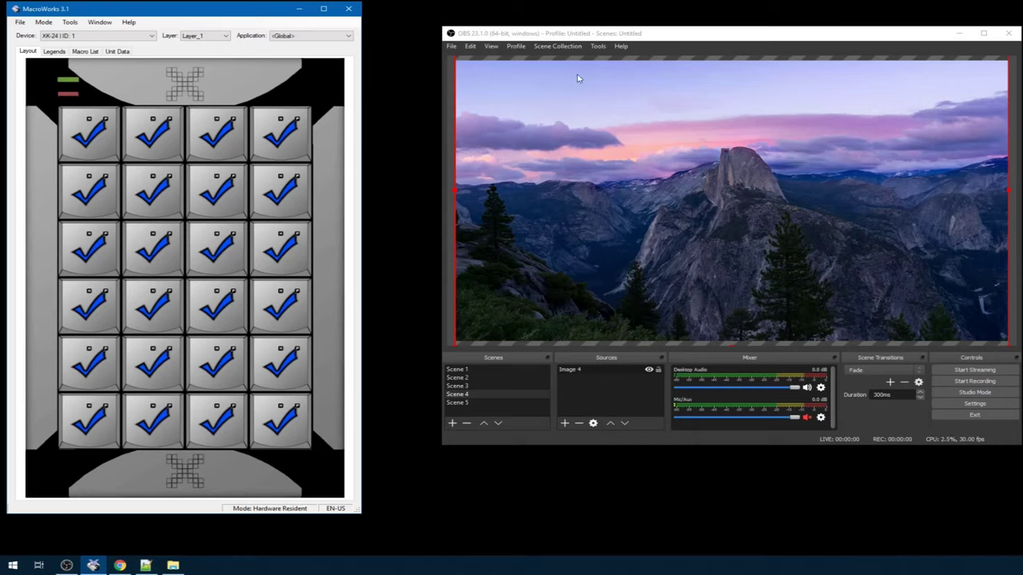
Reopen OBS Hotkeys settings to confirm Scenes 1–5 use OBS_KEY_F13 through OBS_KEY_F17
{"action": "left_click", "coordinate": [453, 47]}
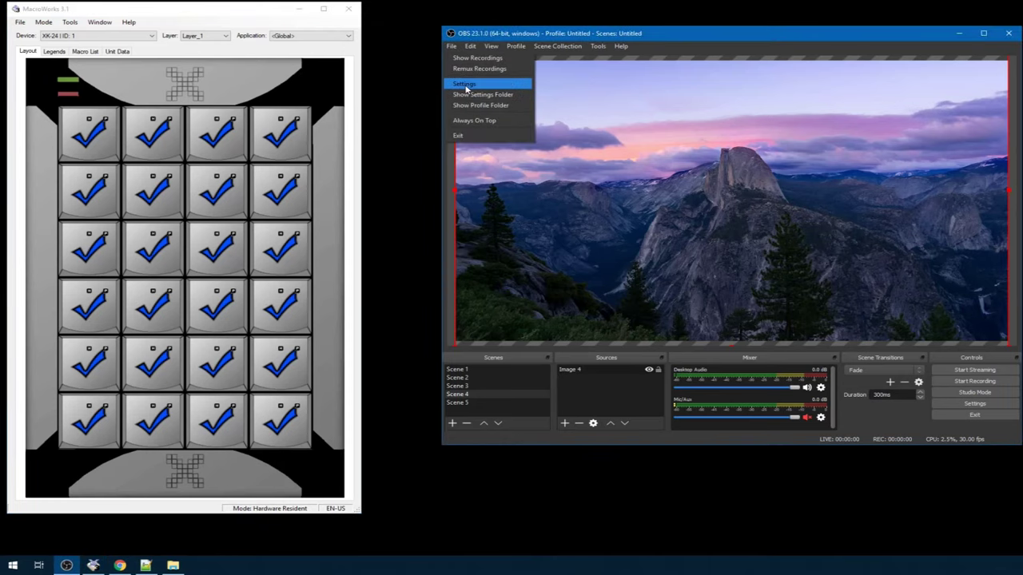
{"action": "left_click", "coordinate": [505, 125]}
{"action": "left_click", "coordinate": [506, 163]}
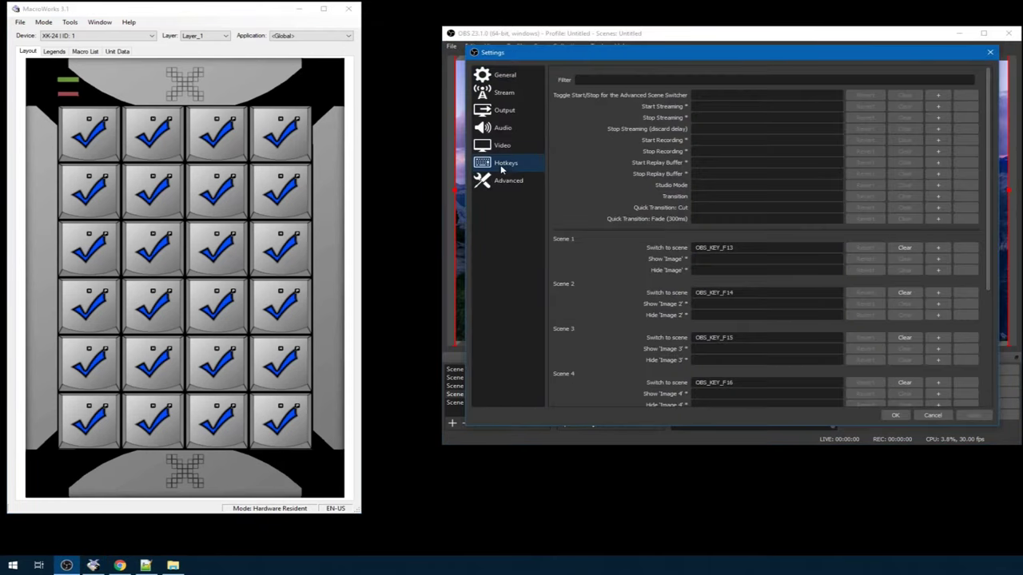
{"action": "scroll", "coordinate": [725, 174], "scroll_direction": "down", "scroll_amount": 5}
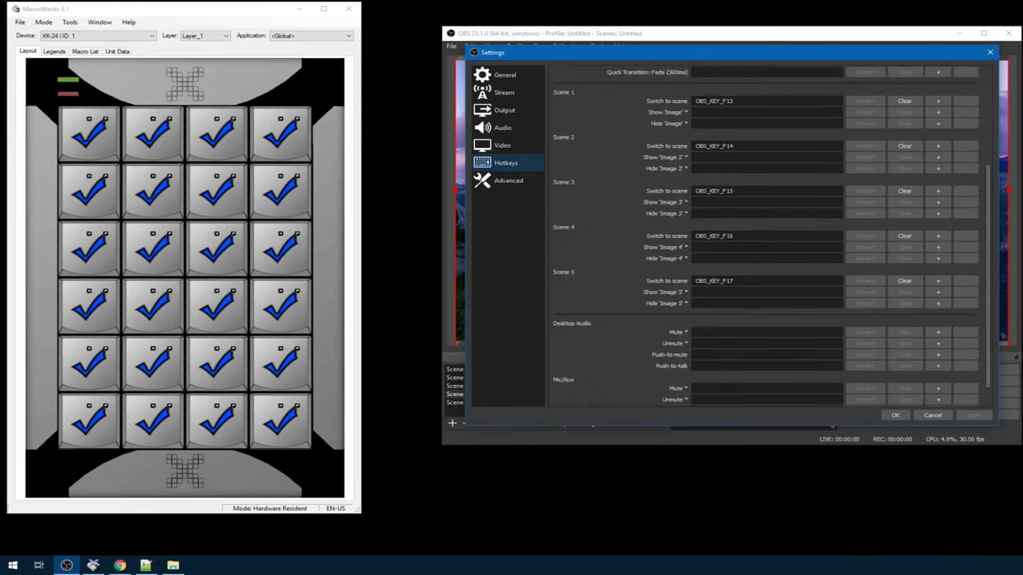